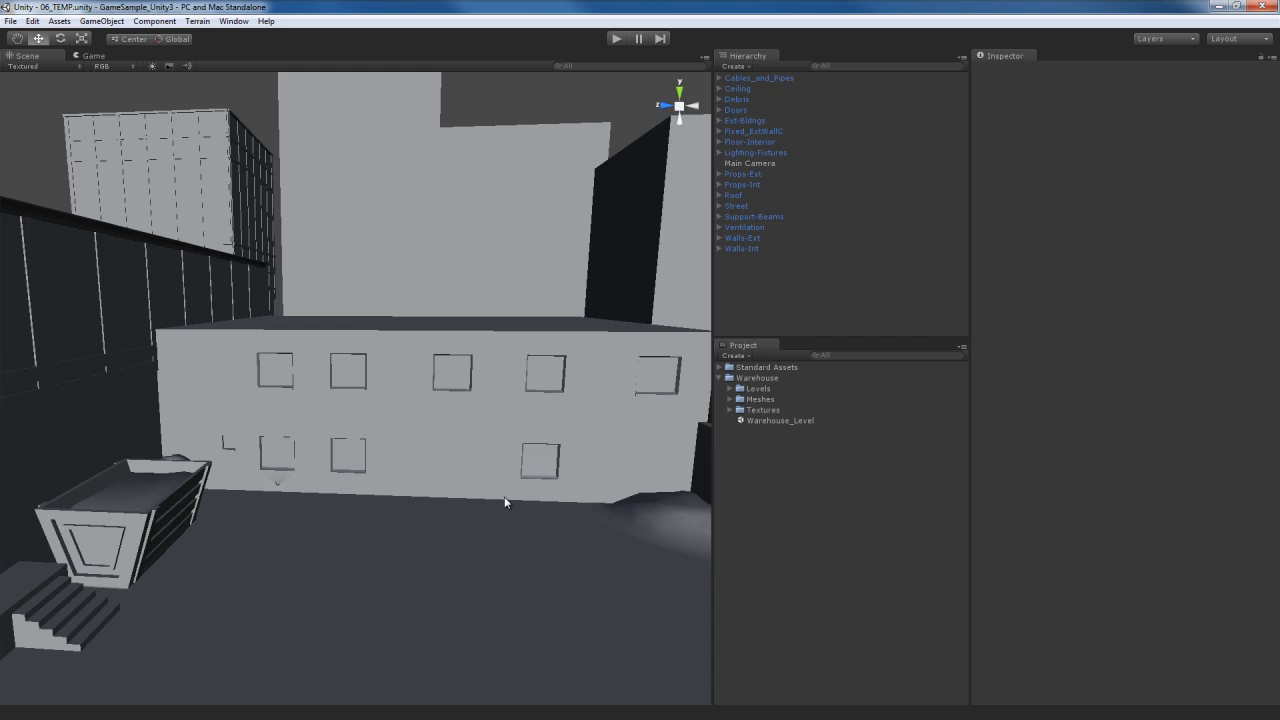
Expand the Ext-Bldngs group and look through its ExteriorStreet_BackgroundBldng meshes and their materials
right_drag(504, 496, 546, 510)
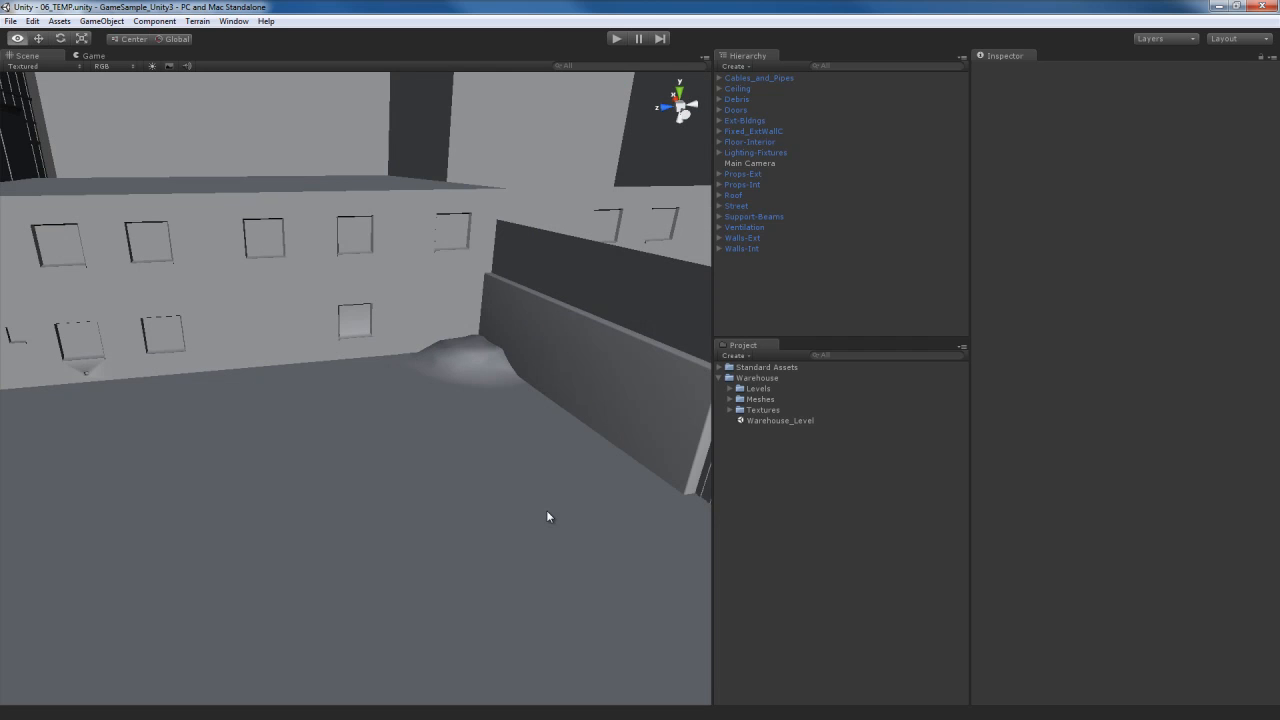
right_drag(393, 512, 515, 480)
click(471, 418)
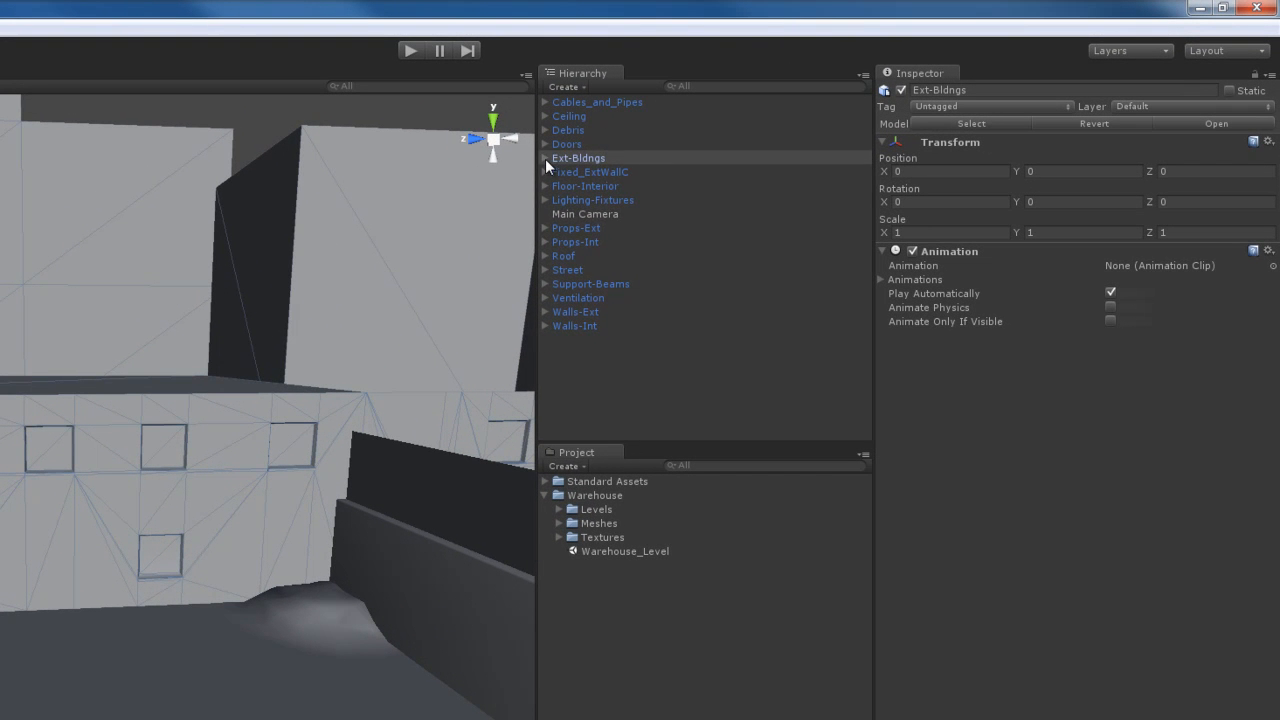
click(545, 158)
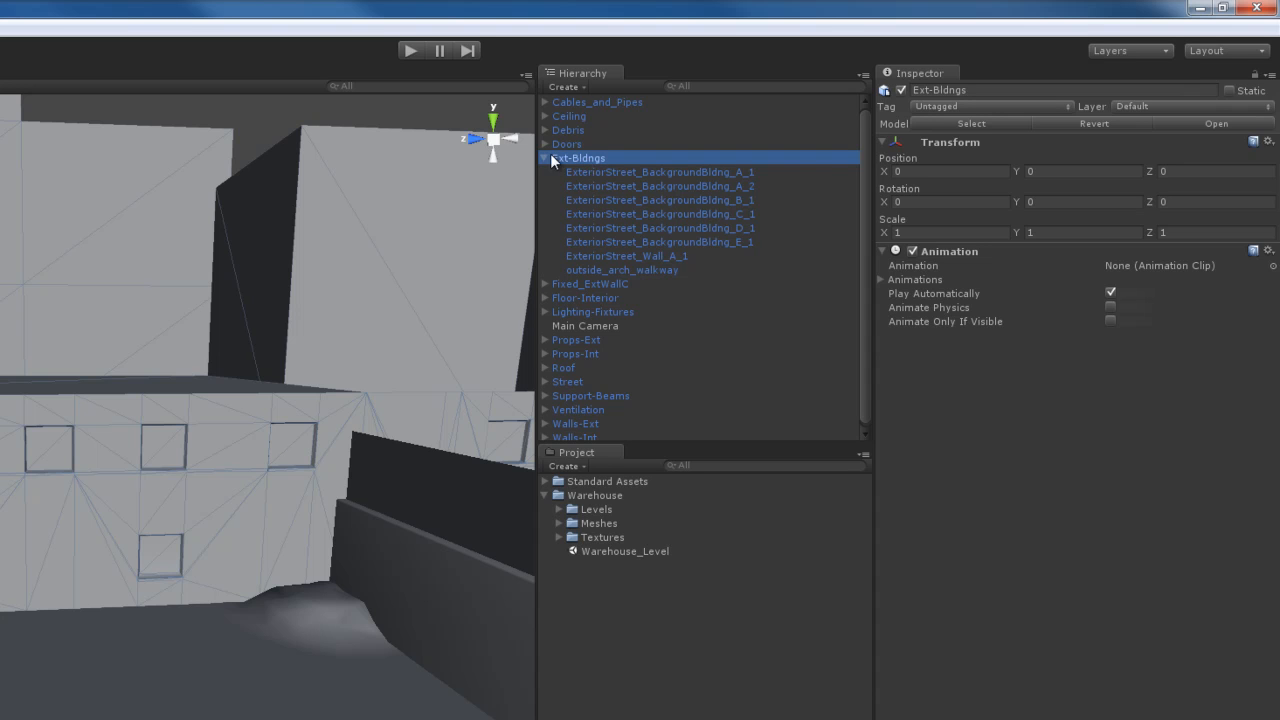
click(623, 172)
click(623, 186)
click(622, 200)
click(621, 214)
key(Down)
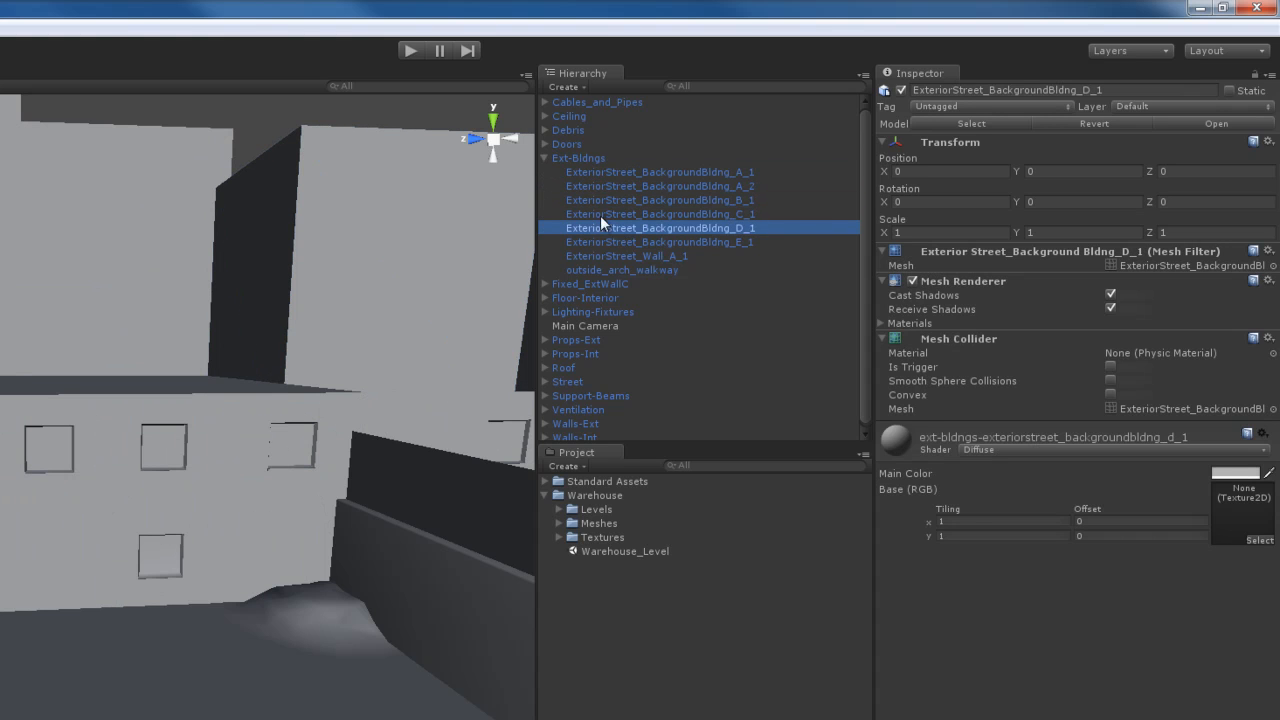
Collapse the Ext-Bldngs group, expand Street and select the ExteriorStreet_ParkingLot mesh
click(544, 158)
click(567, 270)
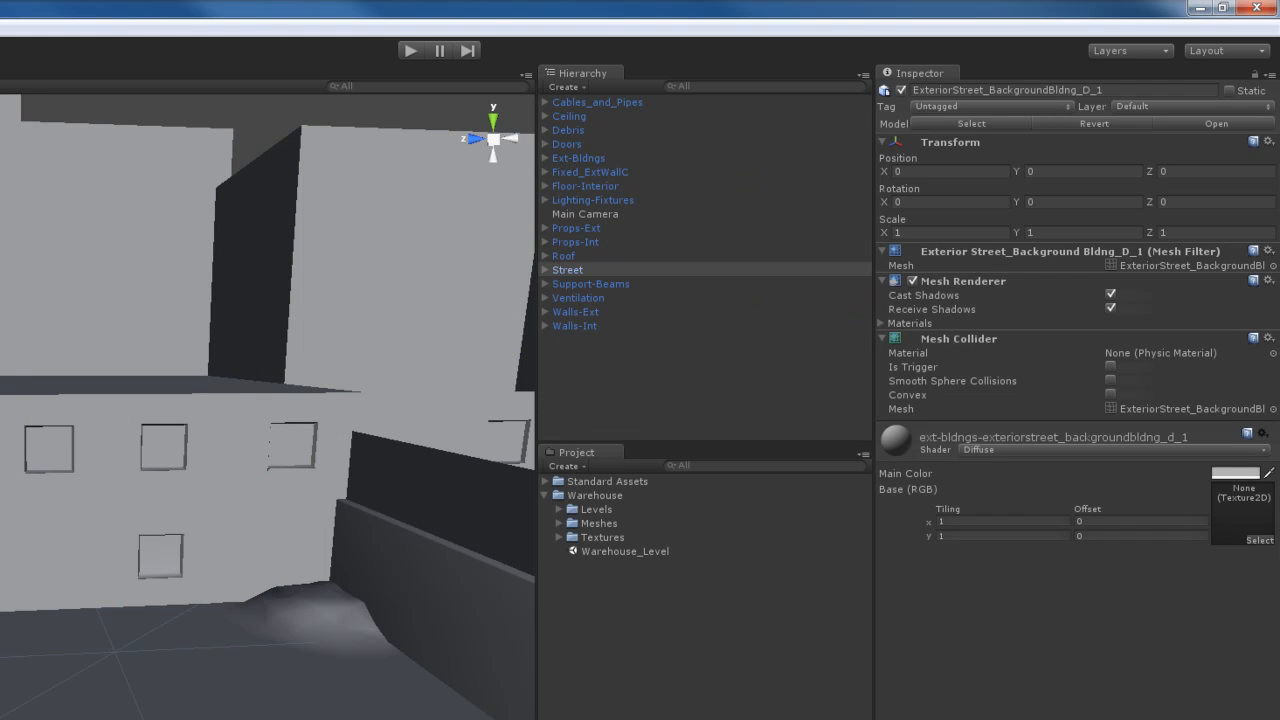
click(545, 270)
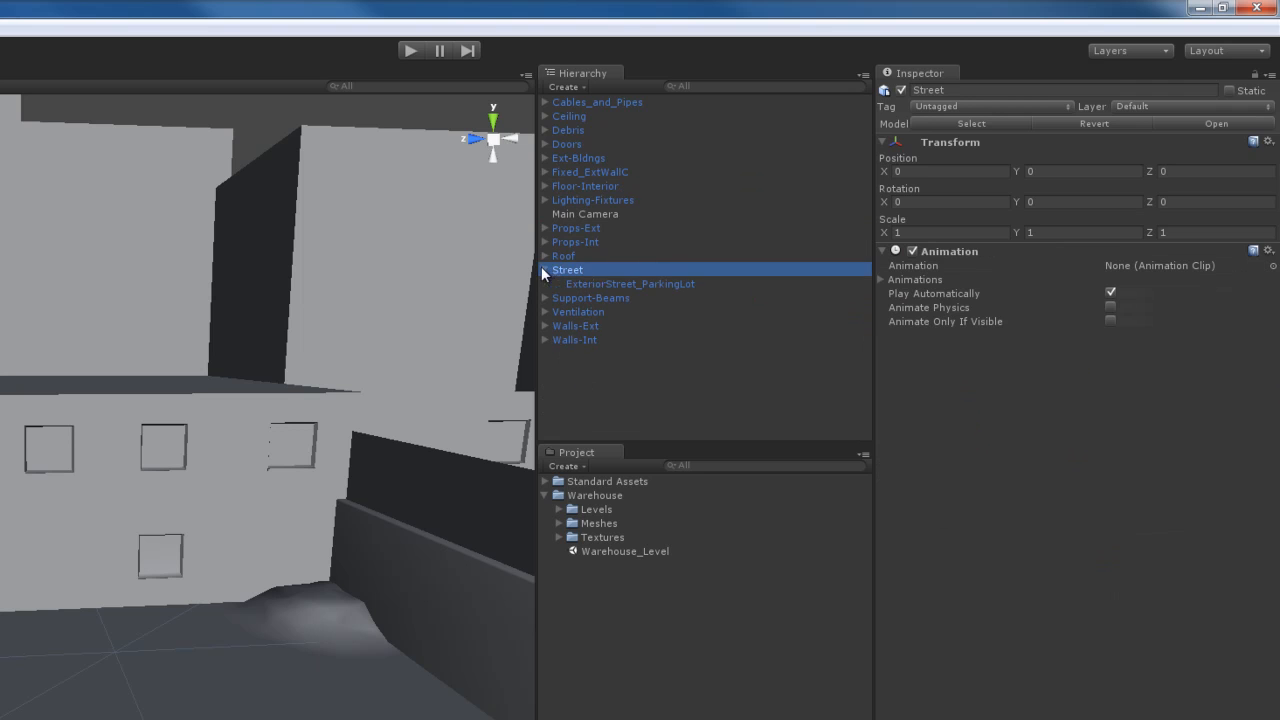
click(597, 284)
right_drag(263, 713, 219, 684)
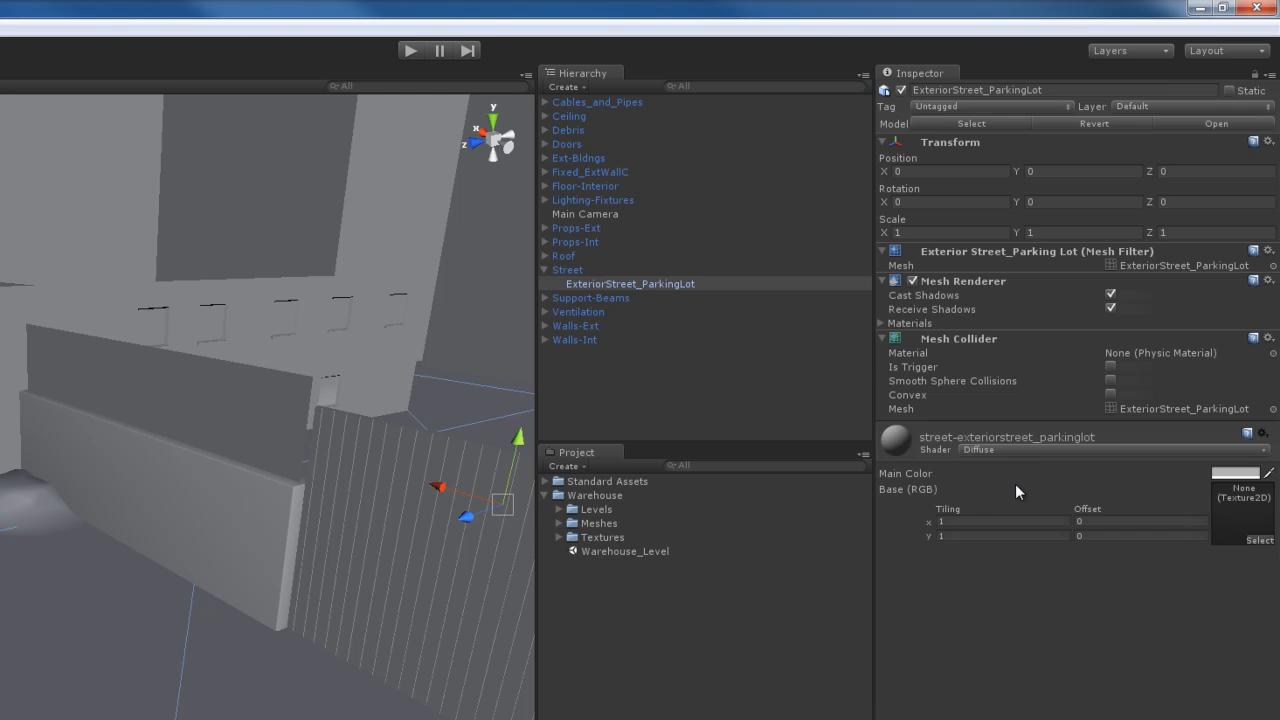
right_drag(317, 718, 323, 706)
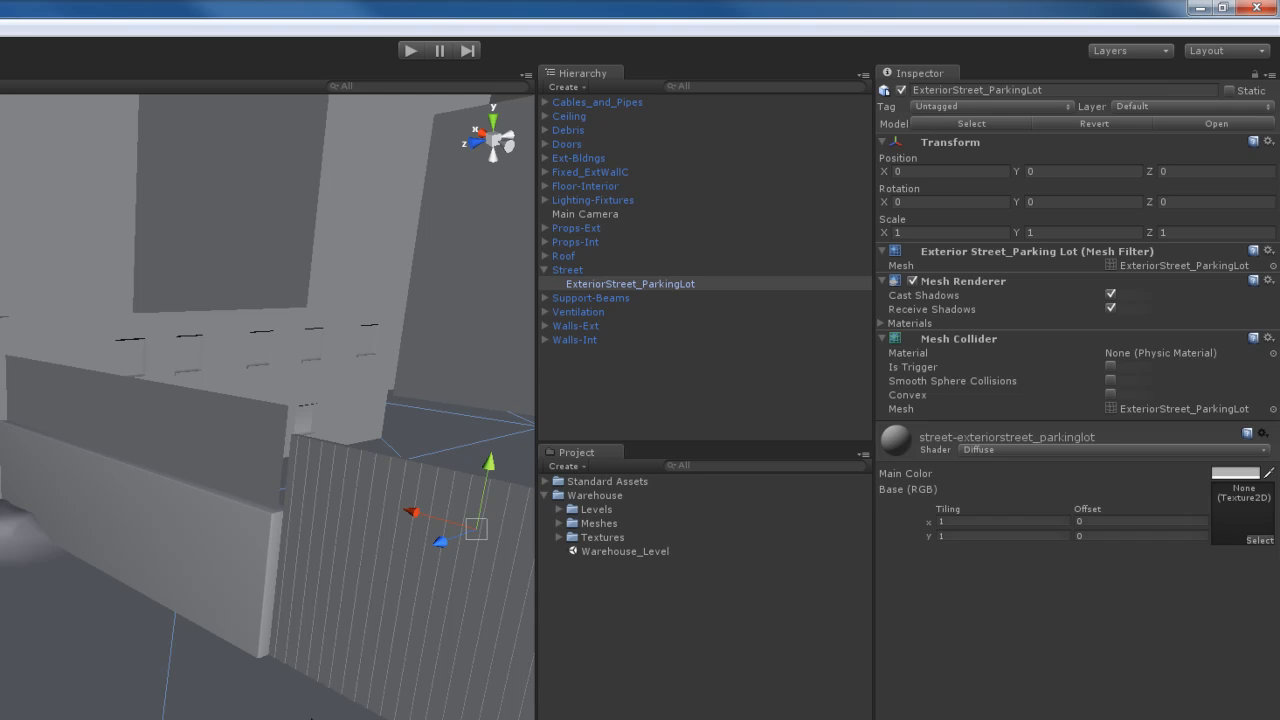
Review the shader types available for the parking lot material without changing the Diffuse shader
click(1032, 450)
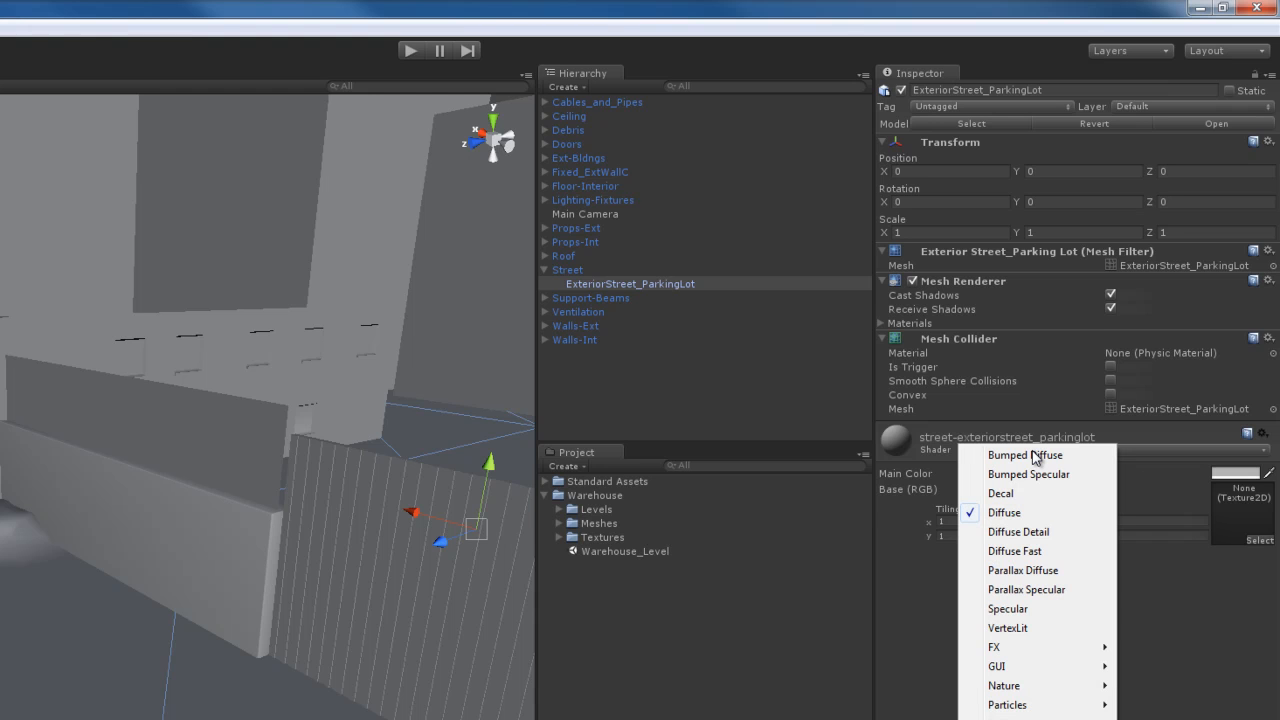
click(1136, 452)
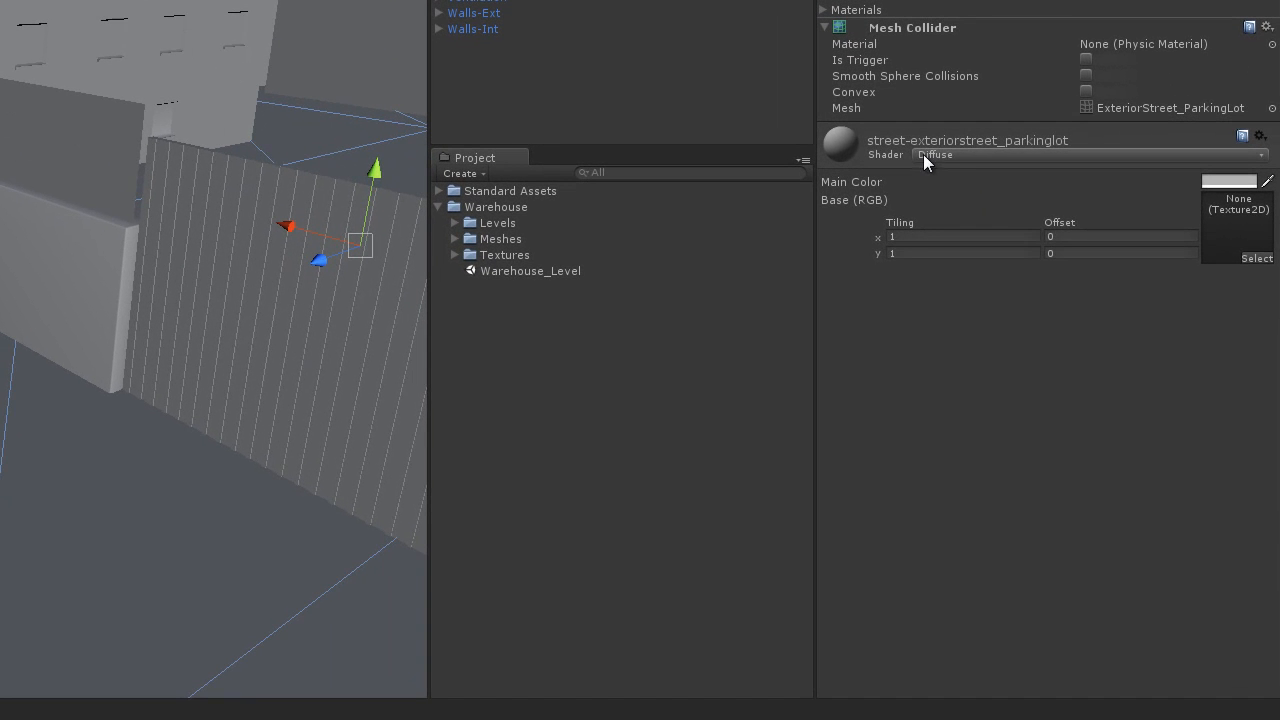
click(960, 156)
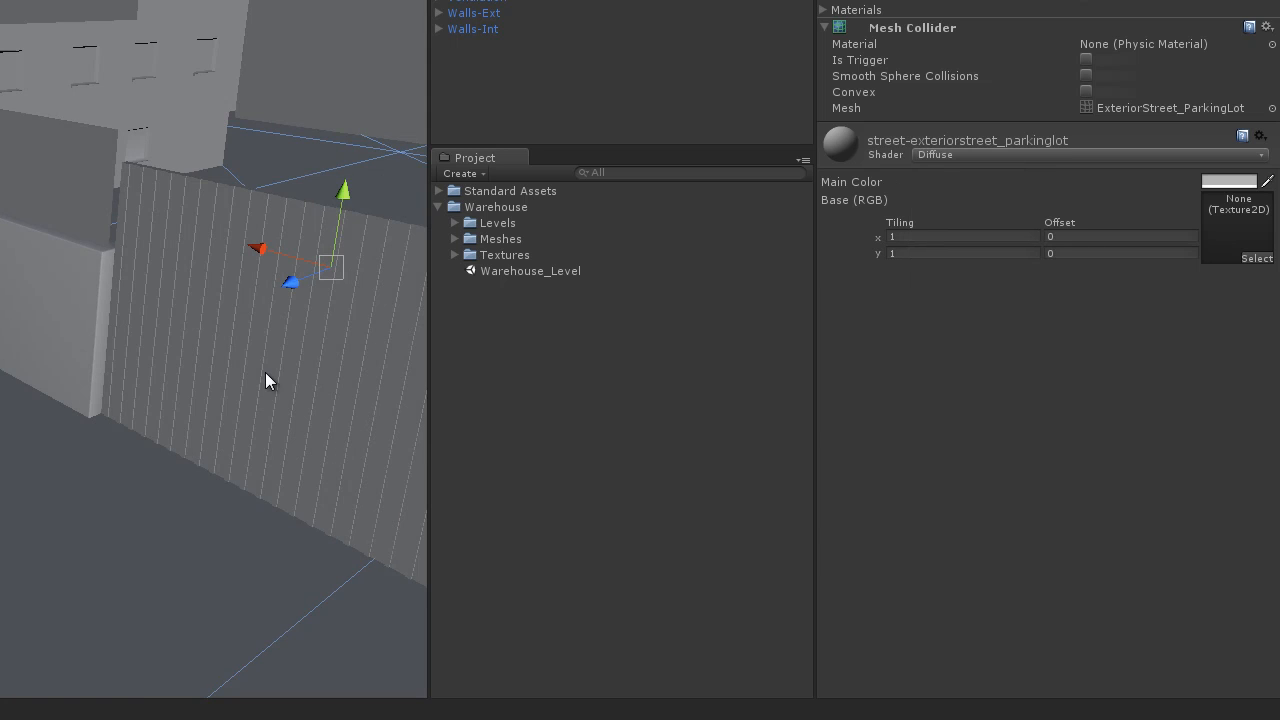
Try a red main color on the parking lot's material
right_drag(236, 381, 331, 409)
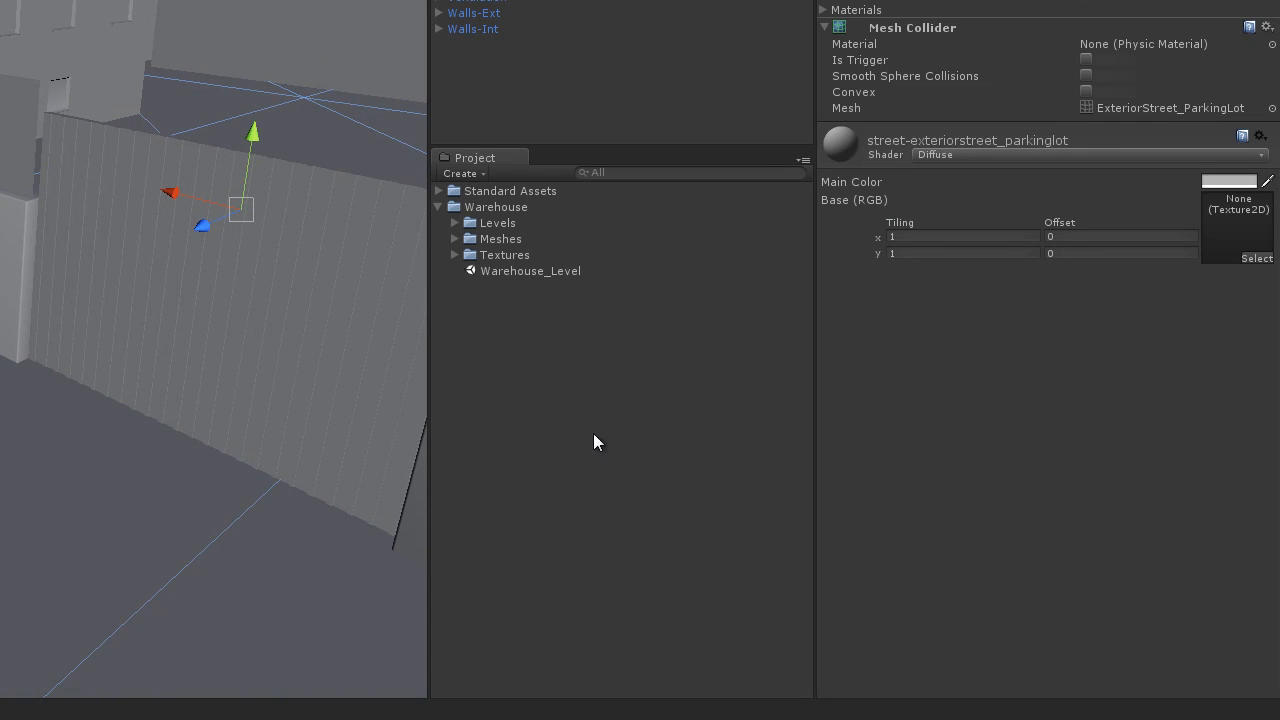
click(1223, 178)
drag(455, 310, 472, 243)
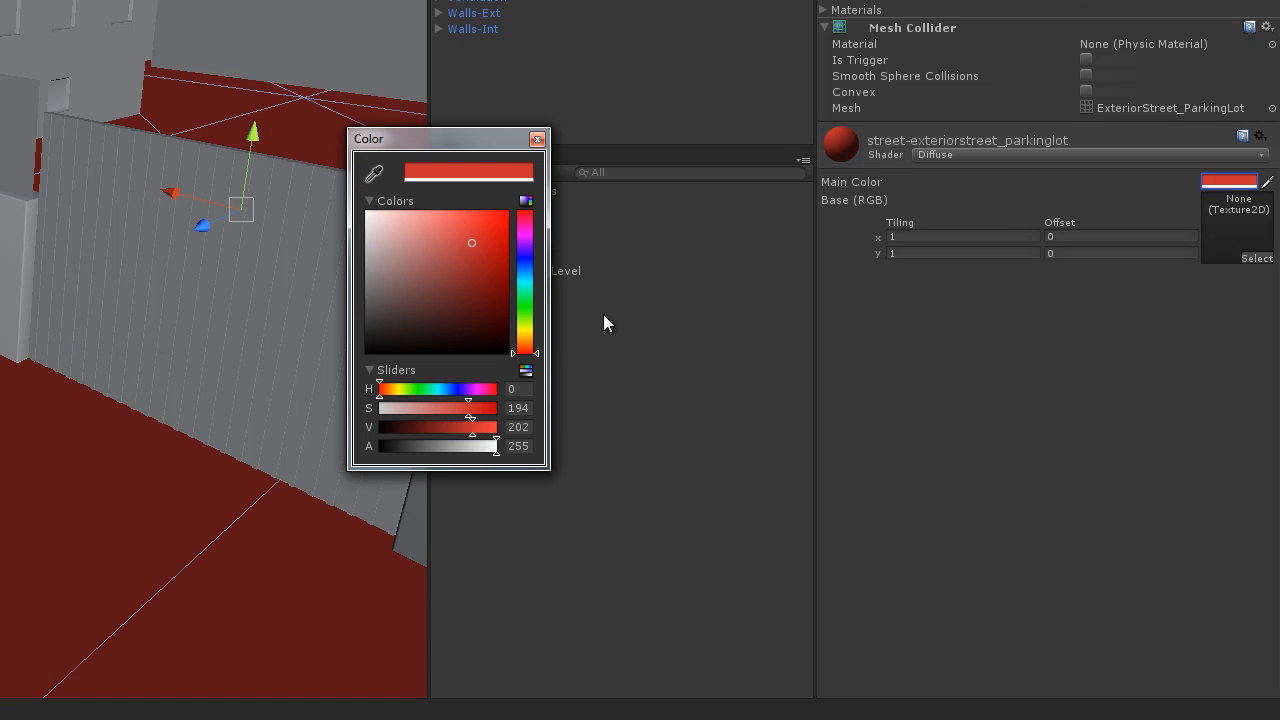
click(537, 138)
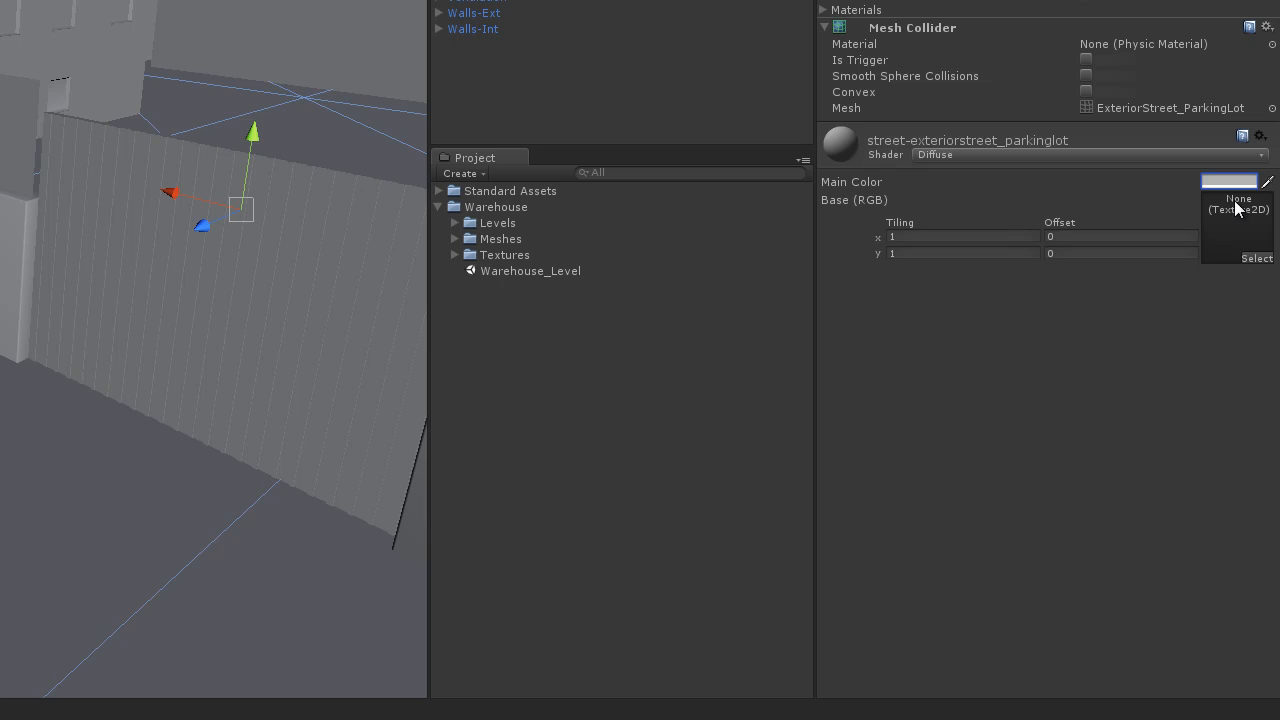
Open the texture picker for the parking lot's Base (RGB) map and show the textures as a compact list
click(1257, 260)
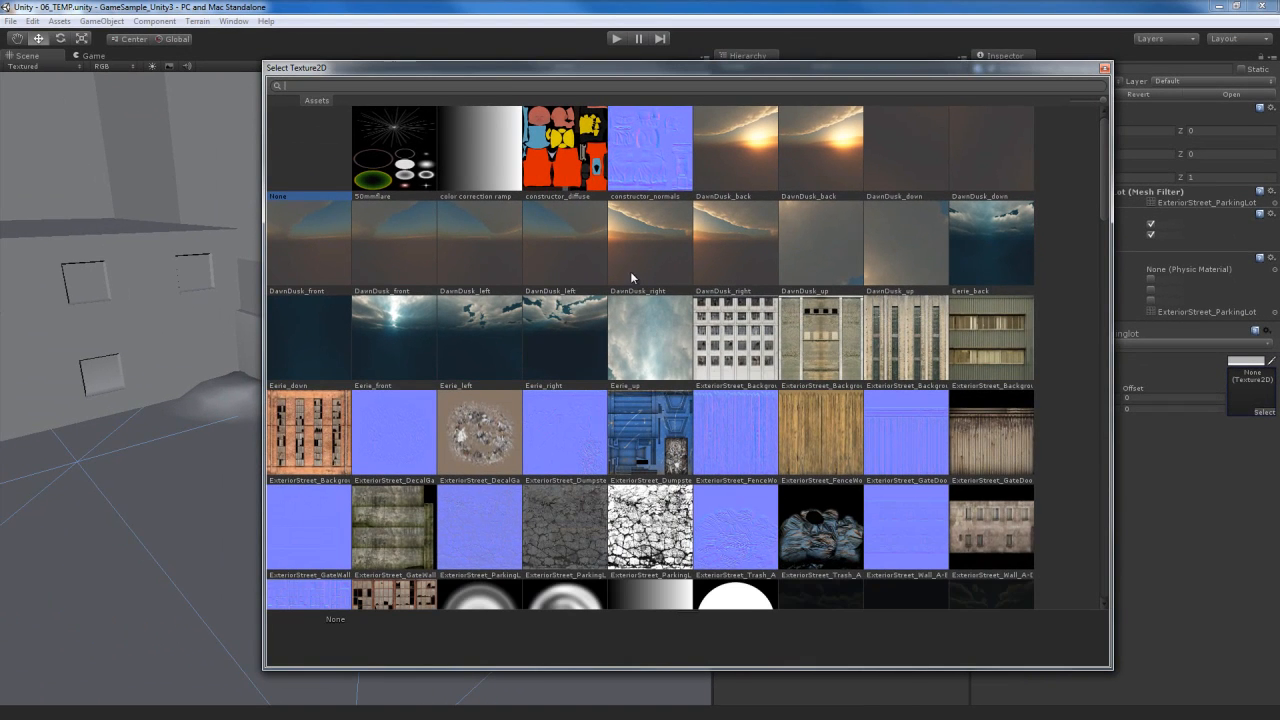
drag(690, 67, 595, 48)
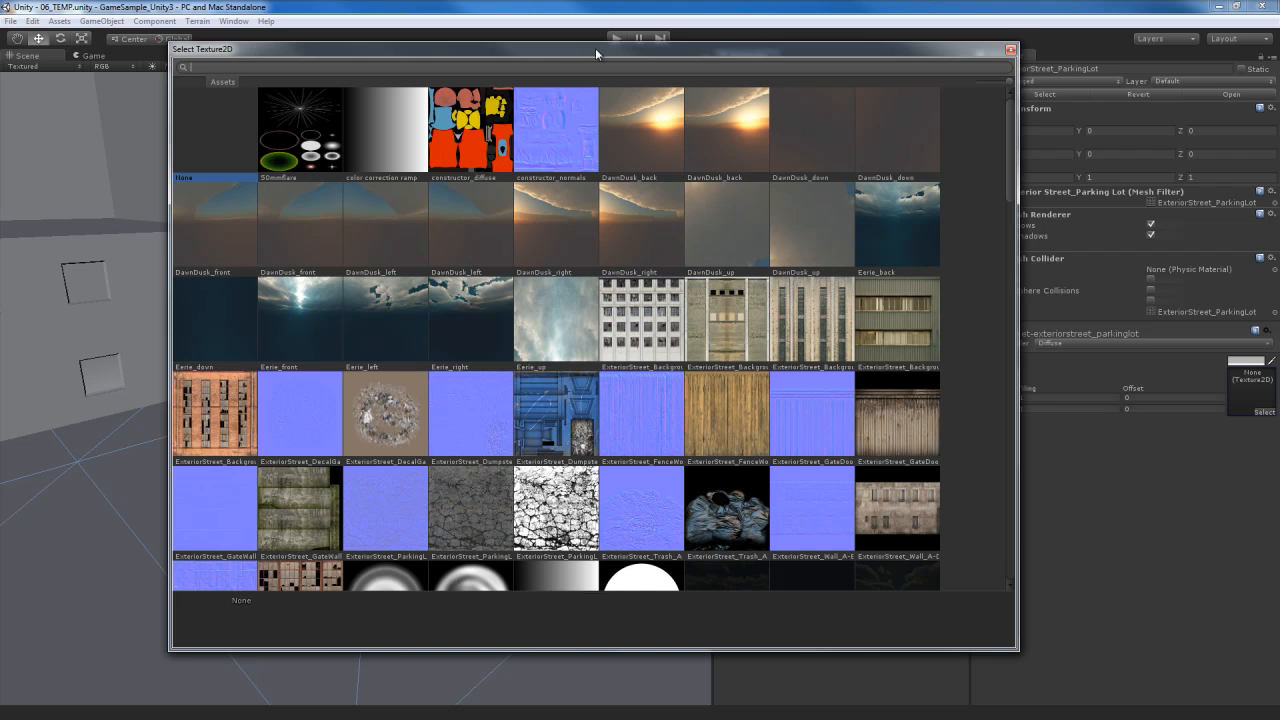
drag(595, 48, 554, 16)
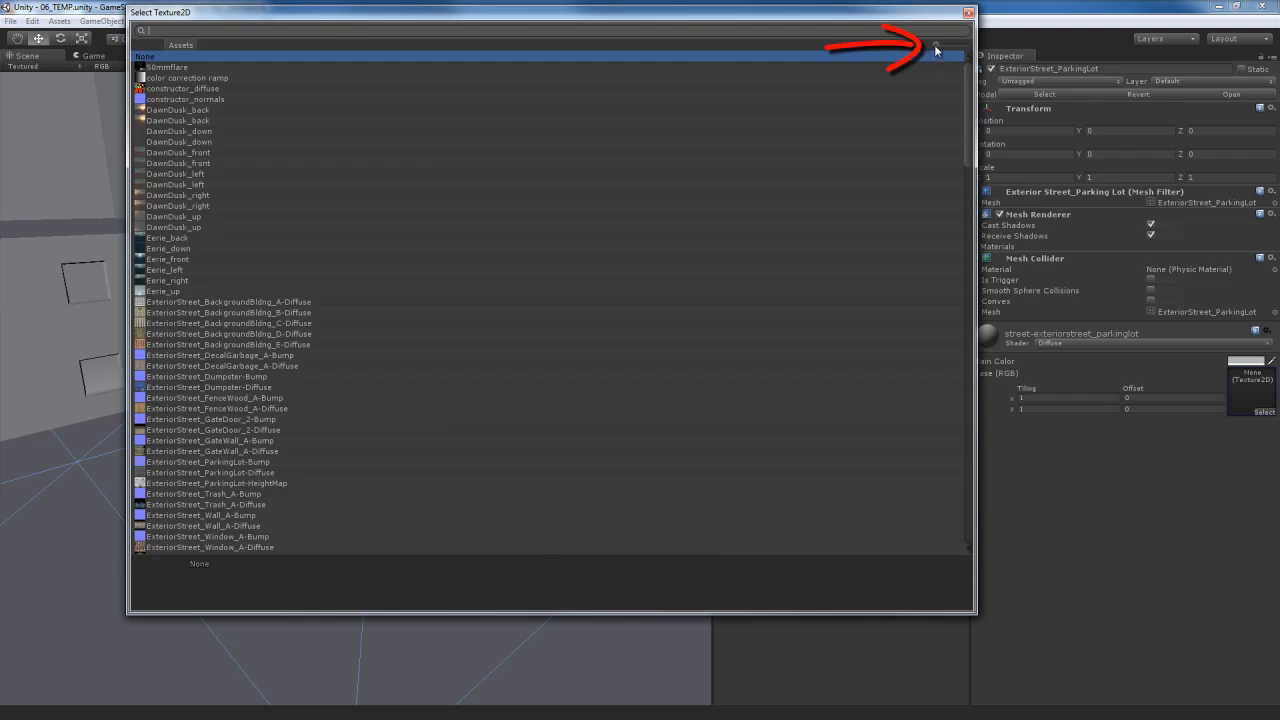
drag(936, 46, 969, 50)
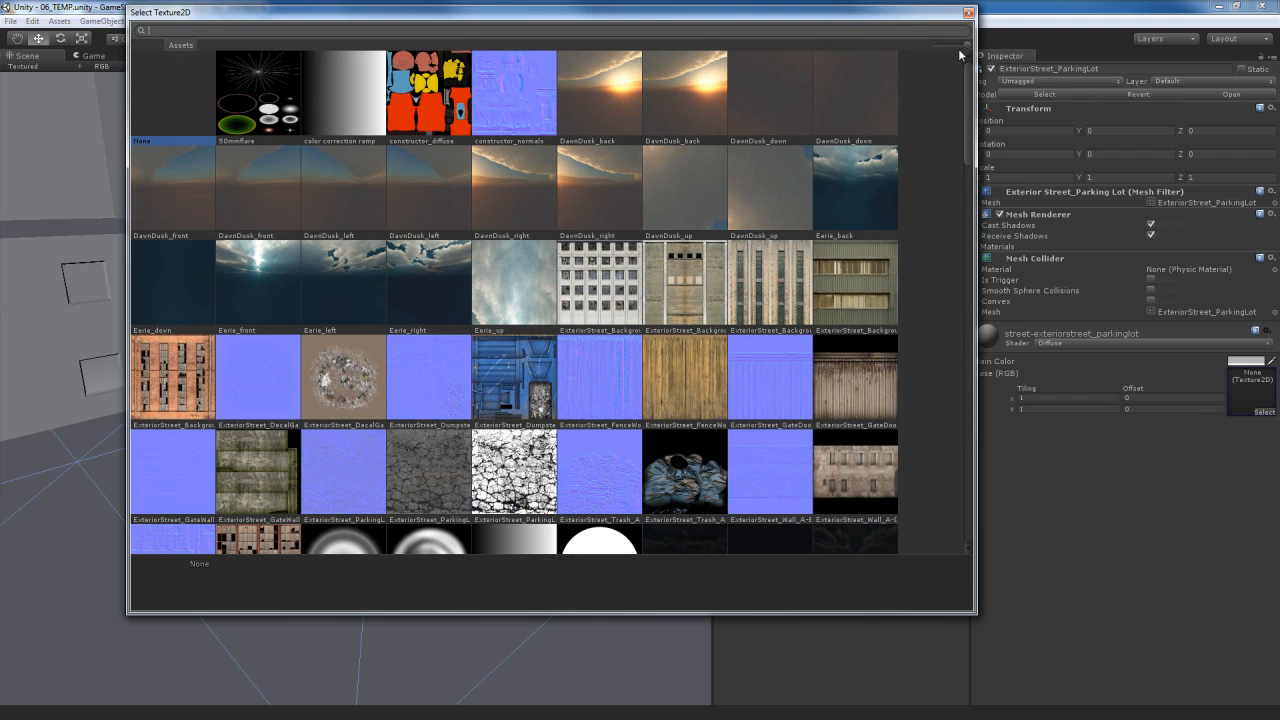
drag(959, 50, 931, 50)
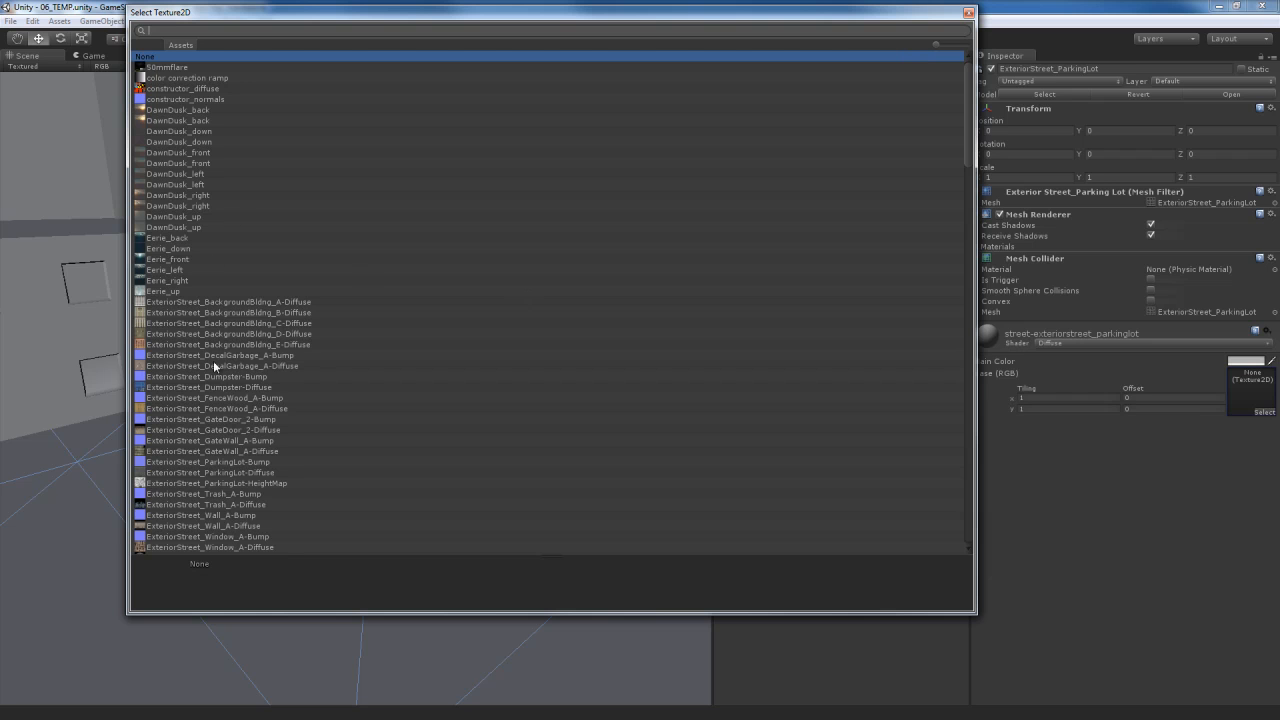
Find ExteriorStreet_ParkingLot-Diffuse among the textures and assign it as the parking lot's base map
scroll(242, 390, down, 5)
scroll(284, 376, up, 5)
scroll(317, 362, down, 2)
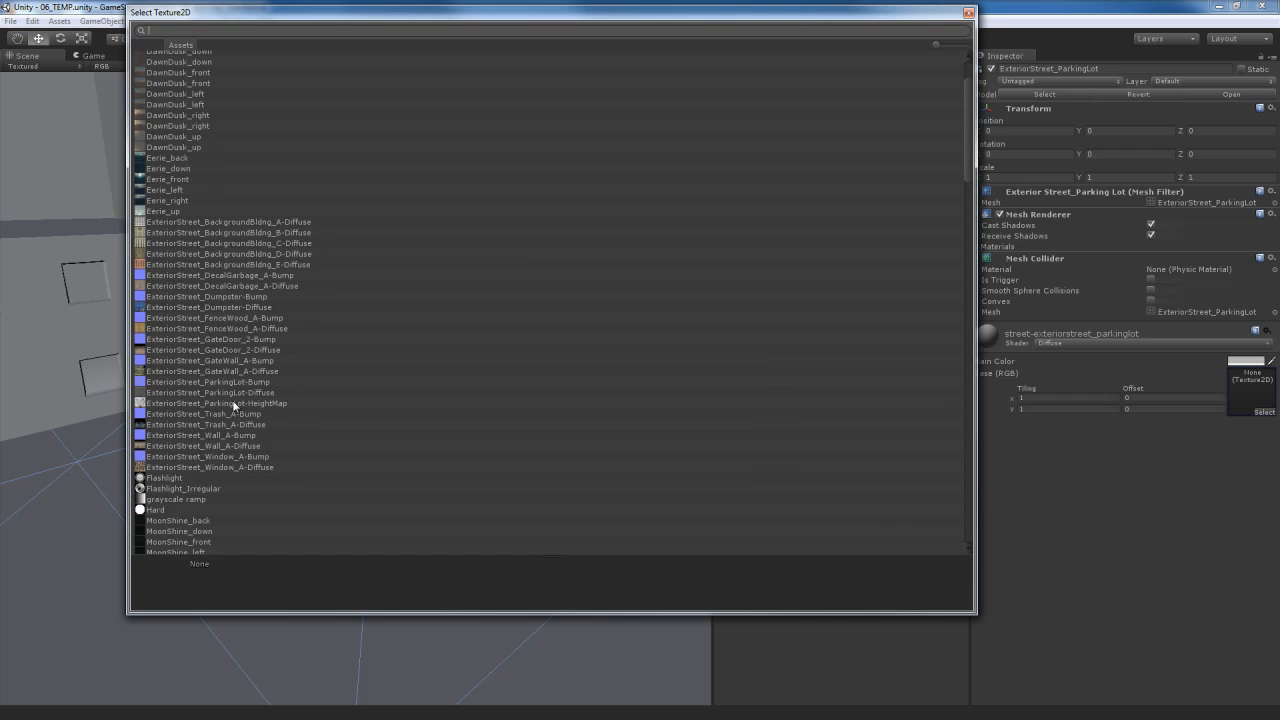
scroll(312, 397, up, 2)
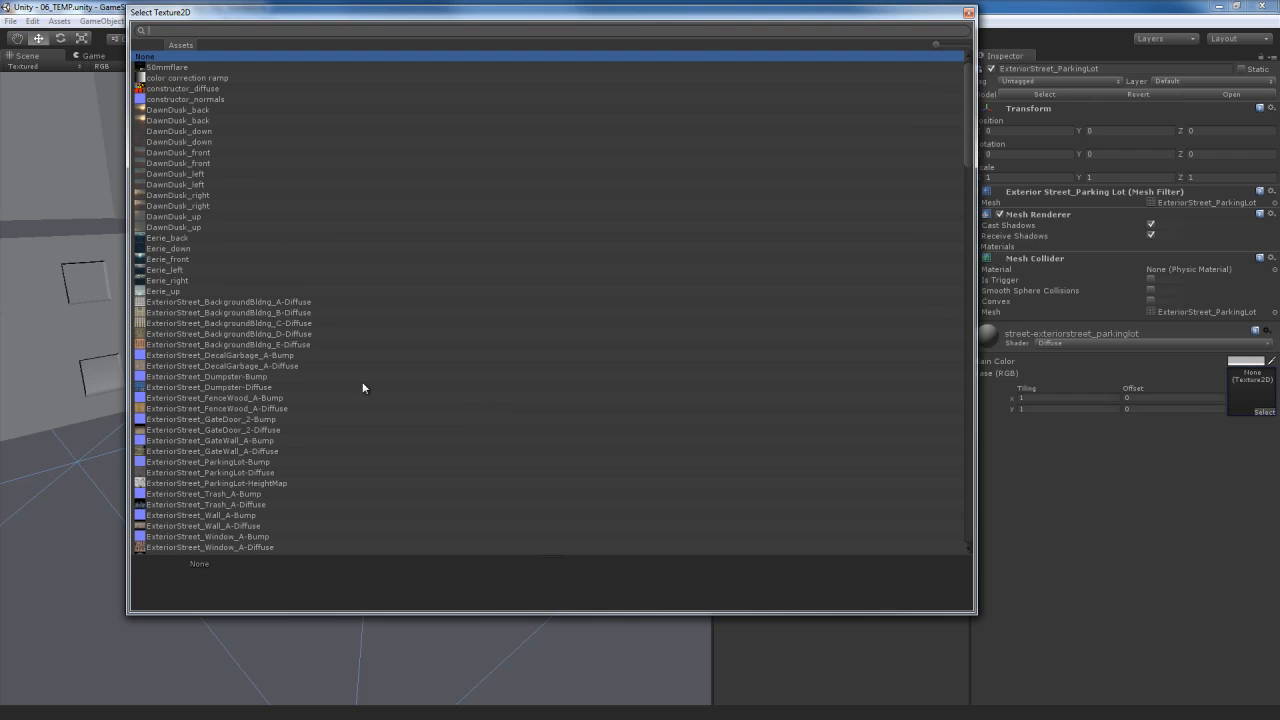
scroll(343, 385, down, 11)
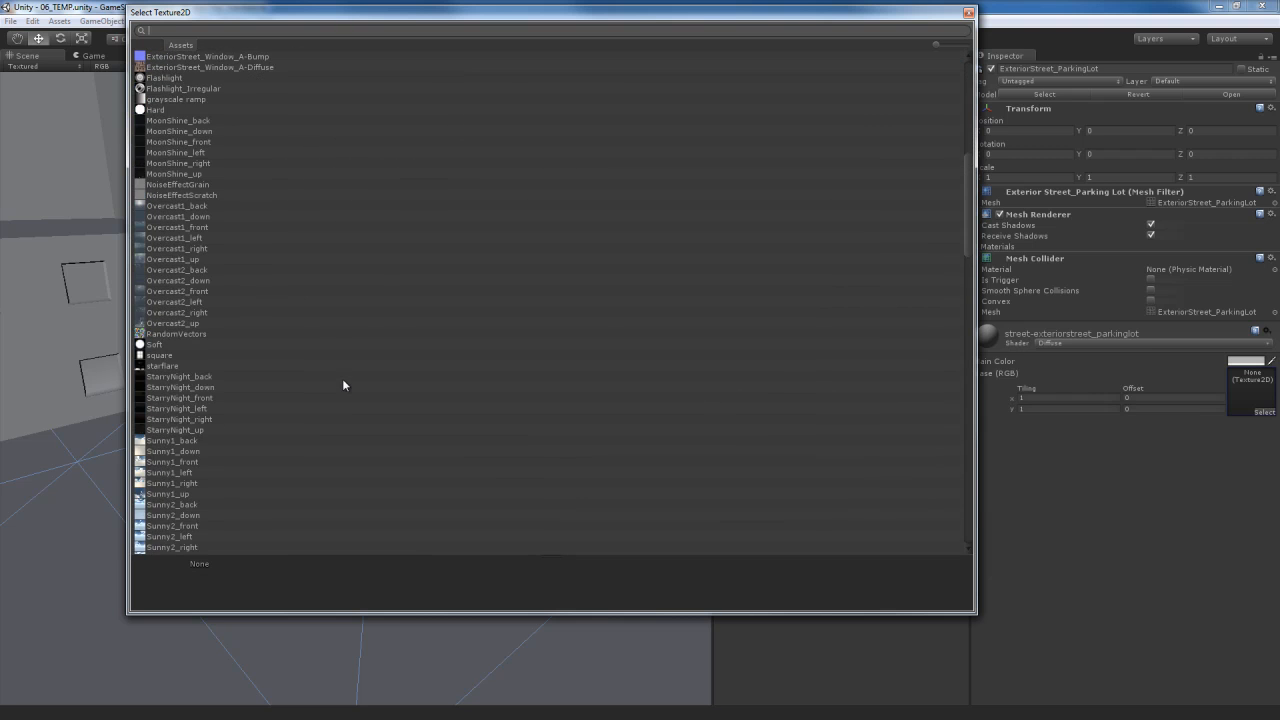
scroll(342, 385, up, 9)
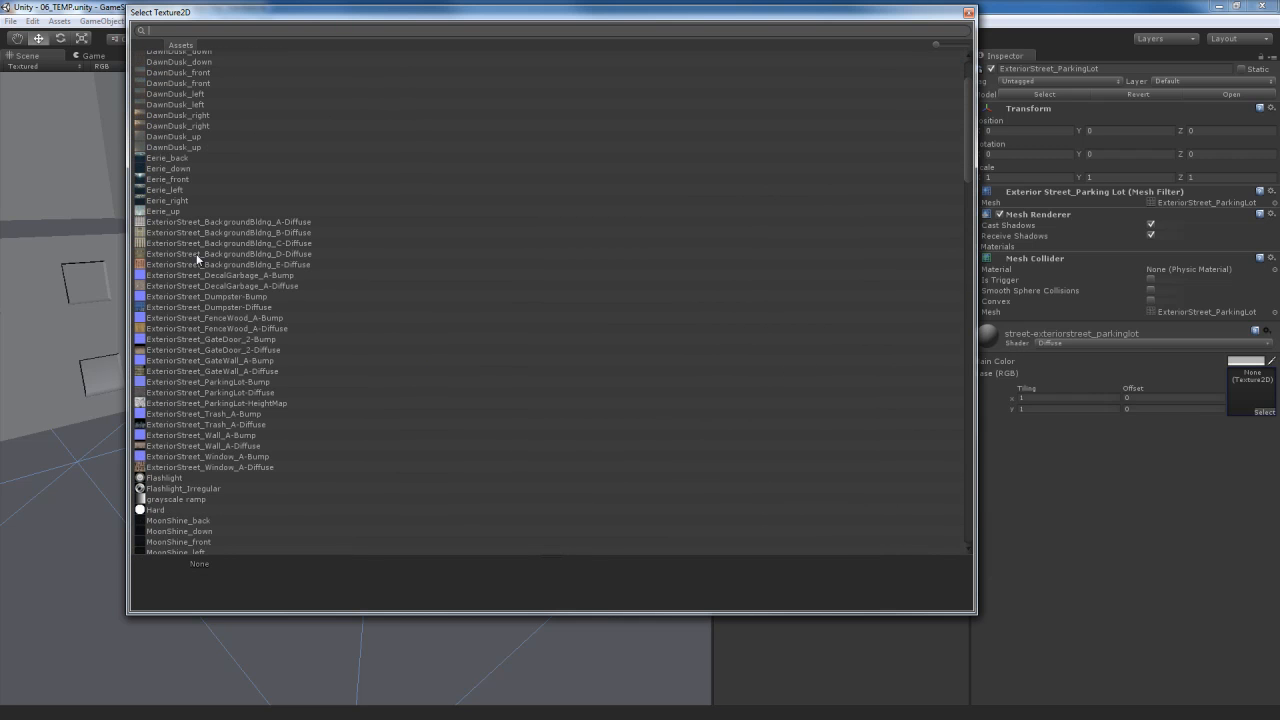
click(221, 390)
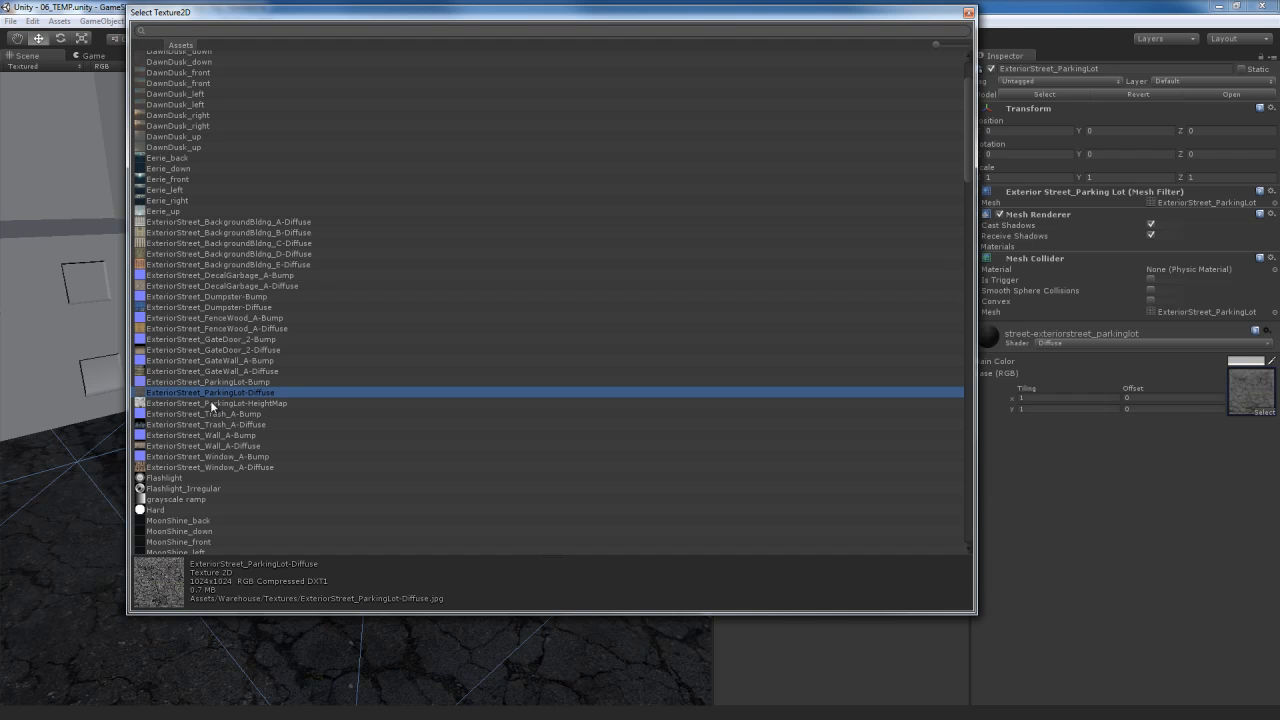
Compare the ParkingLot-Bump and ParkingLot-HeightMap textures on the ground, then settle on ExteriorStreet_ParkingLot-Diffuse and close the texture picker
click(226, 382)
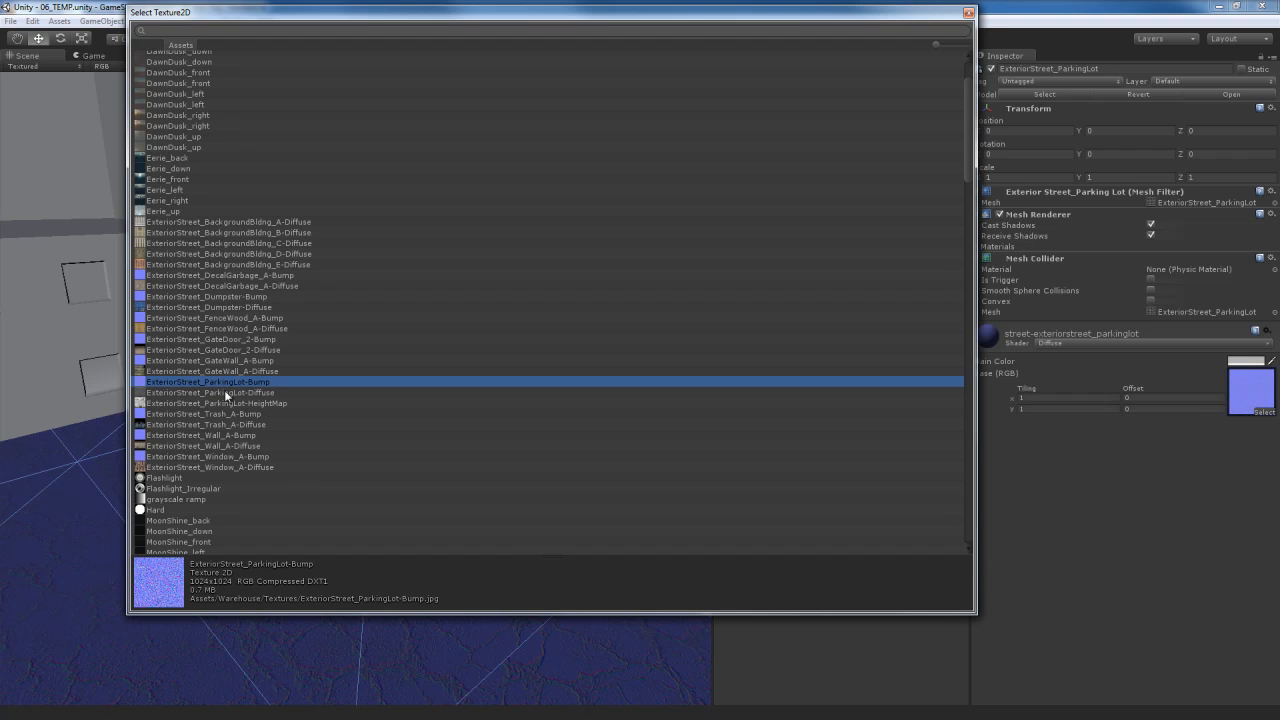
click(226, 393)
click(225, 403)
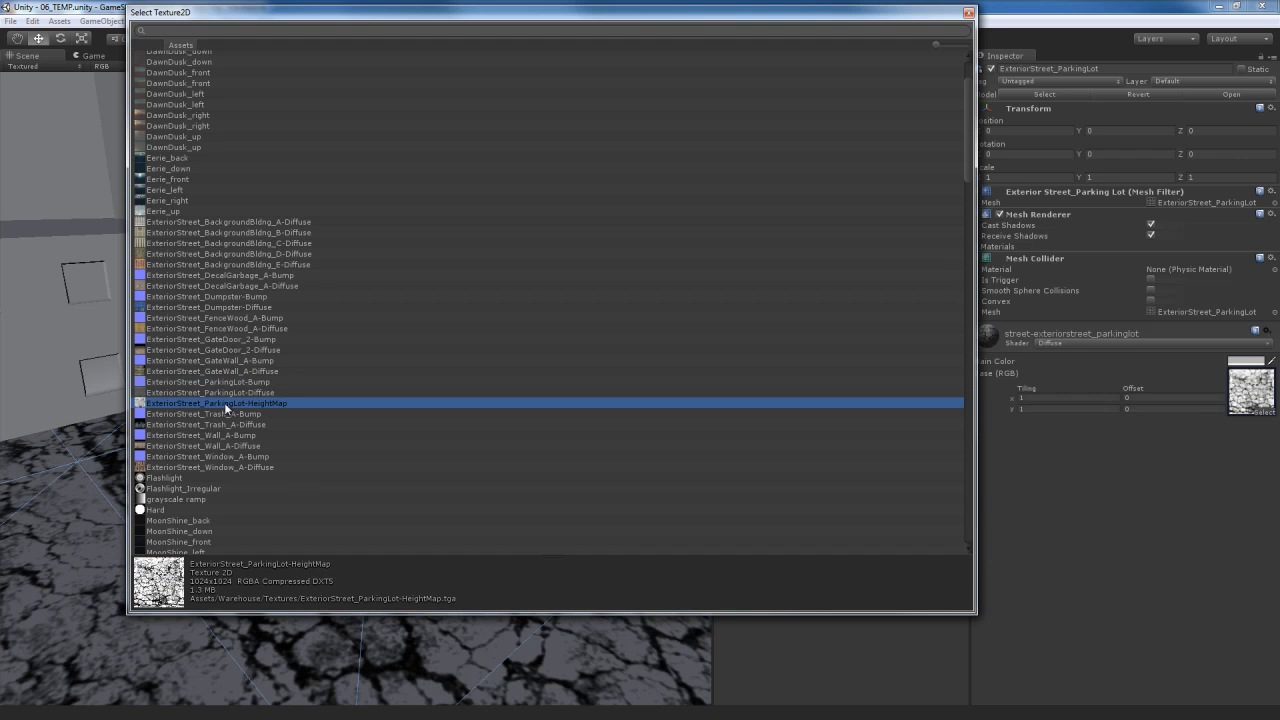
click(238, 394)
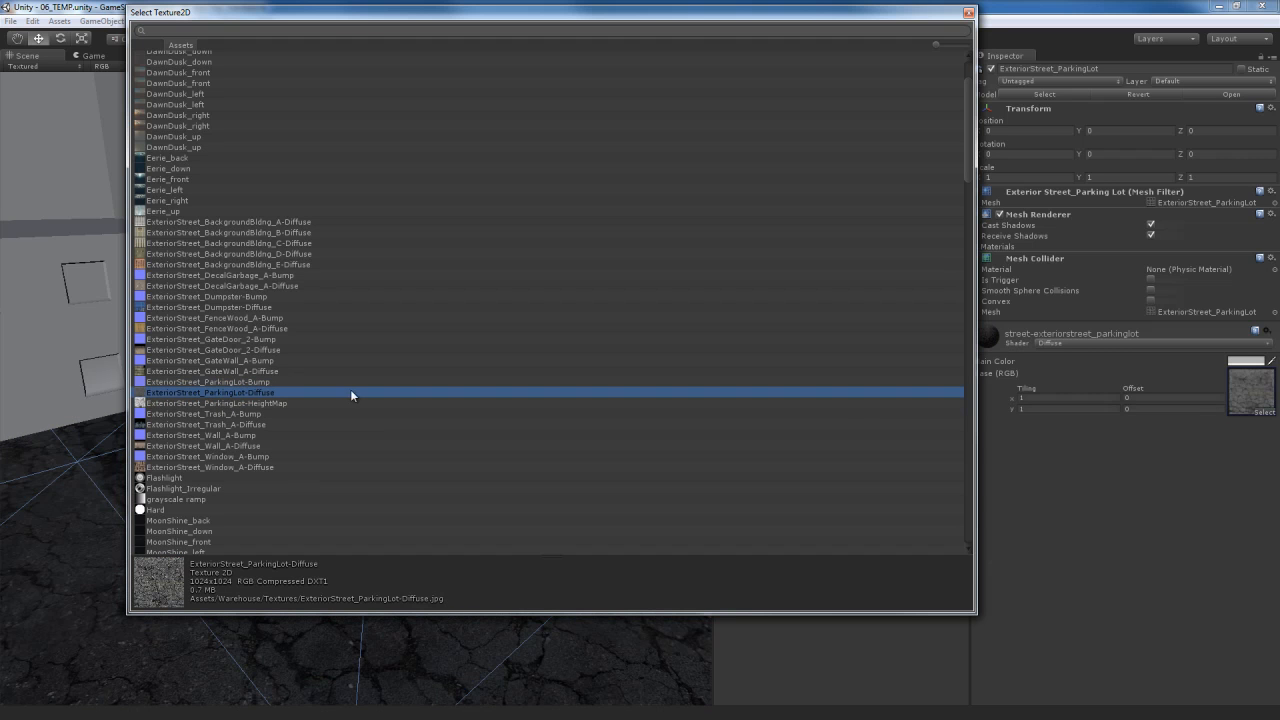
double_click(259, 396)
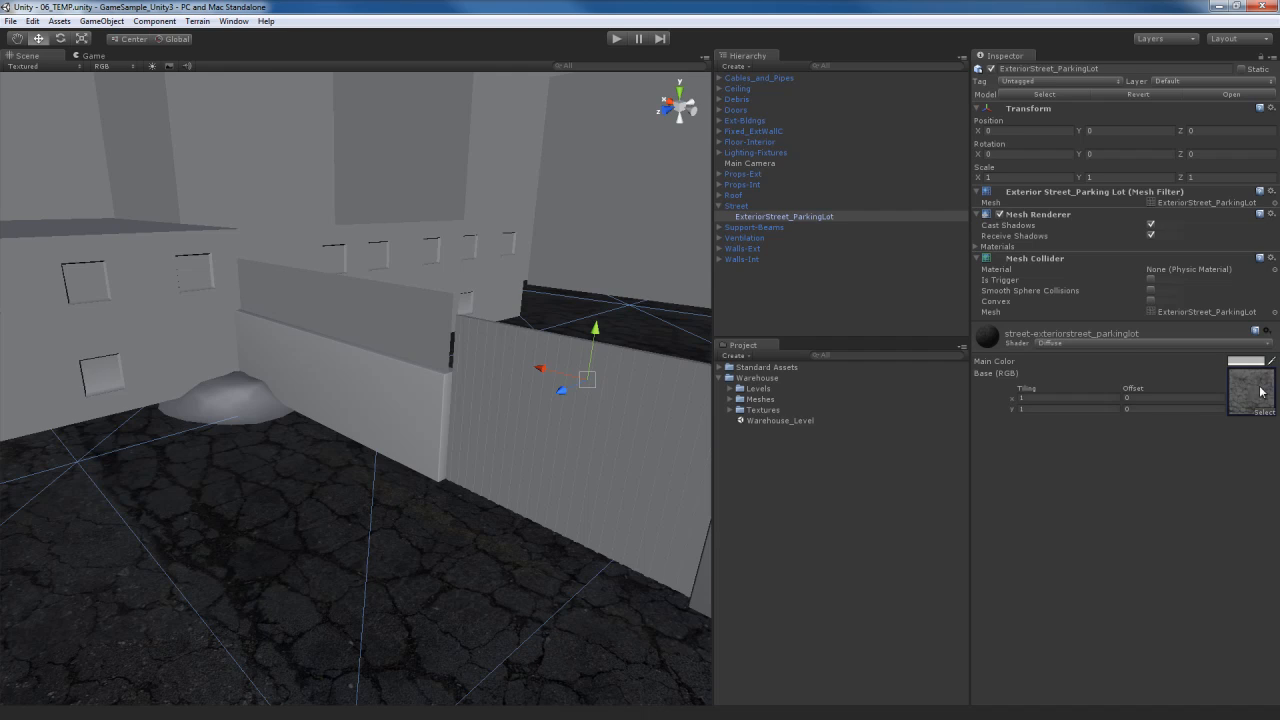
Inspect the parking lot in Wireframe display, then return to Textured display and examine the applied ground texture
right_drag(436, 528, 54, 265)
click(53, 67)
click(55, 80)
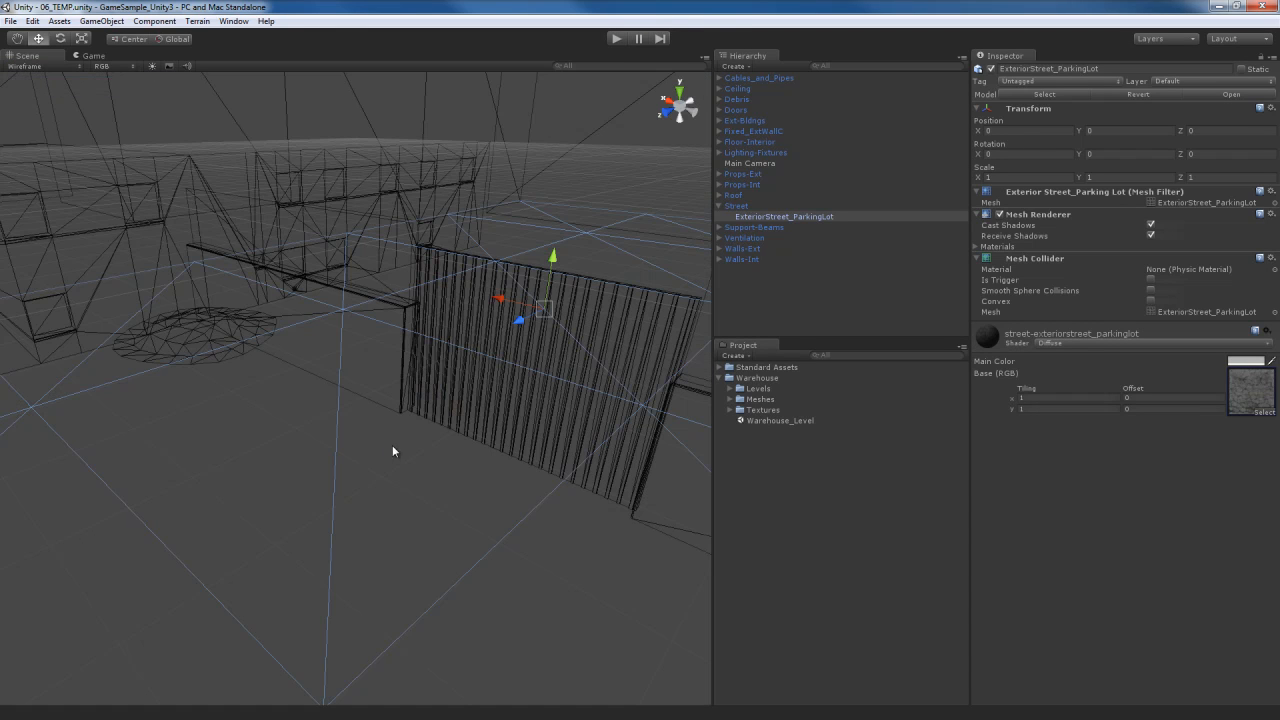
click(50, 66)
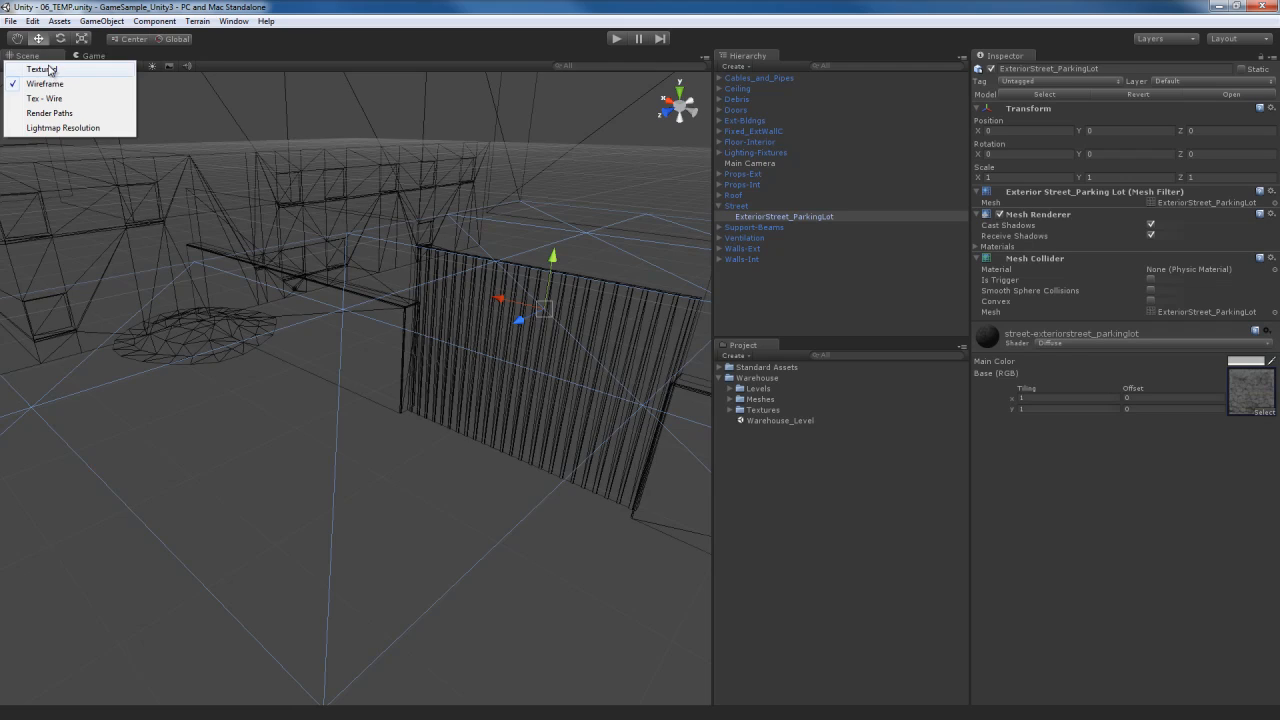
click(53, 71)
right_drag(440, 491, 389, 514)
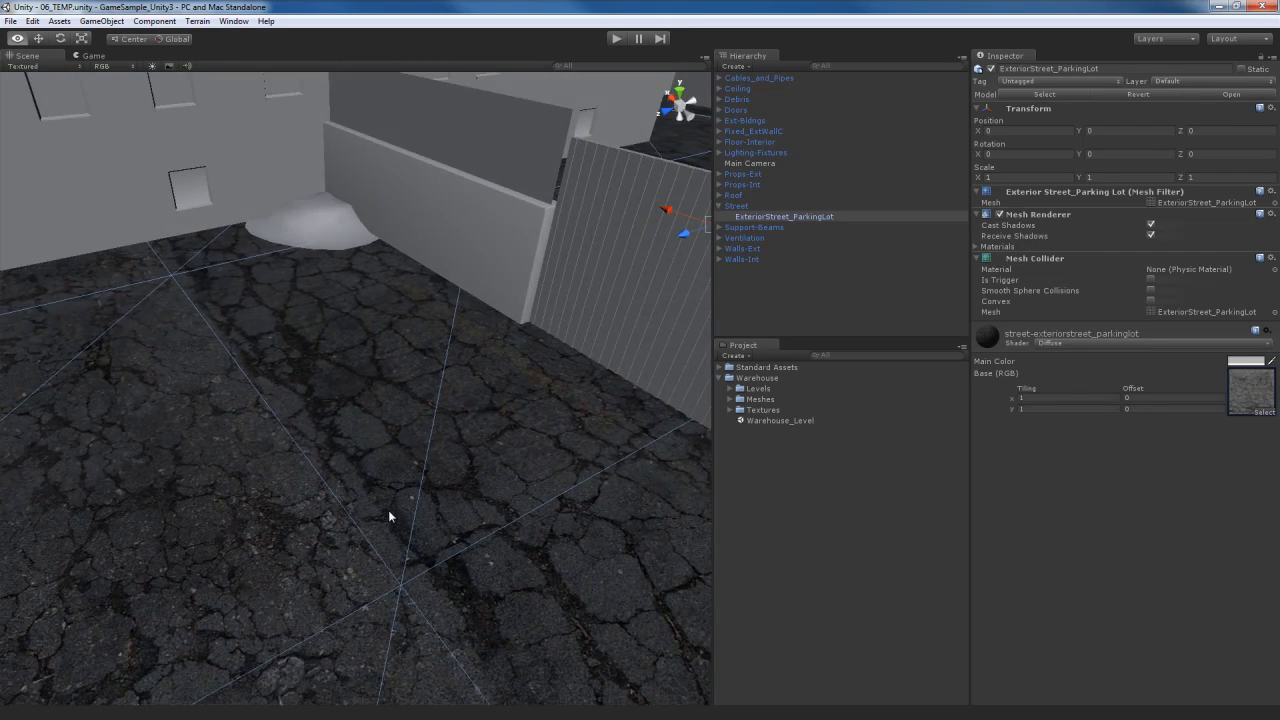
right_drag(494, 480, 361, 441)
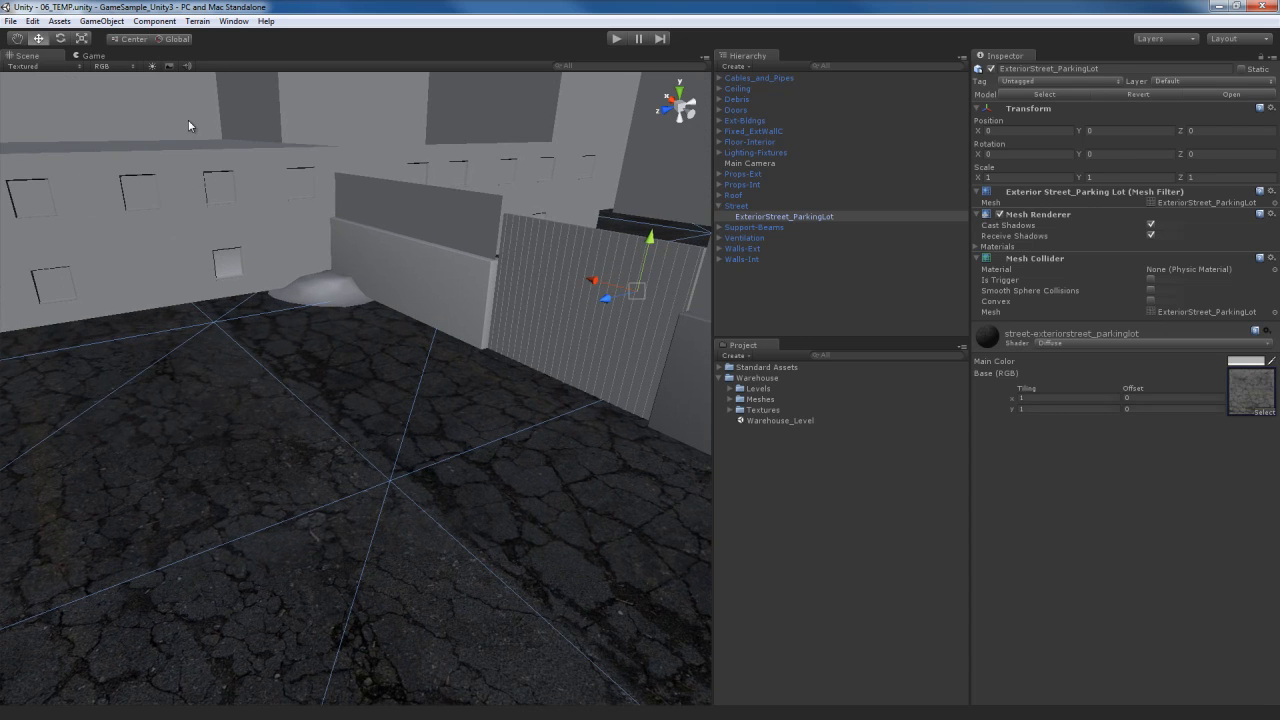
Turn on scene lighting in the Scene view and examine the parking lot under it
click(152, 66)
right_drag(452, 485, 409, 472)
right_drag(449, 526, 493, 556)
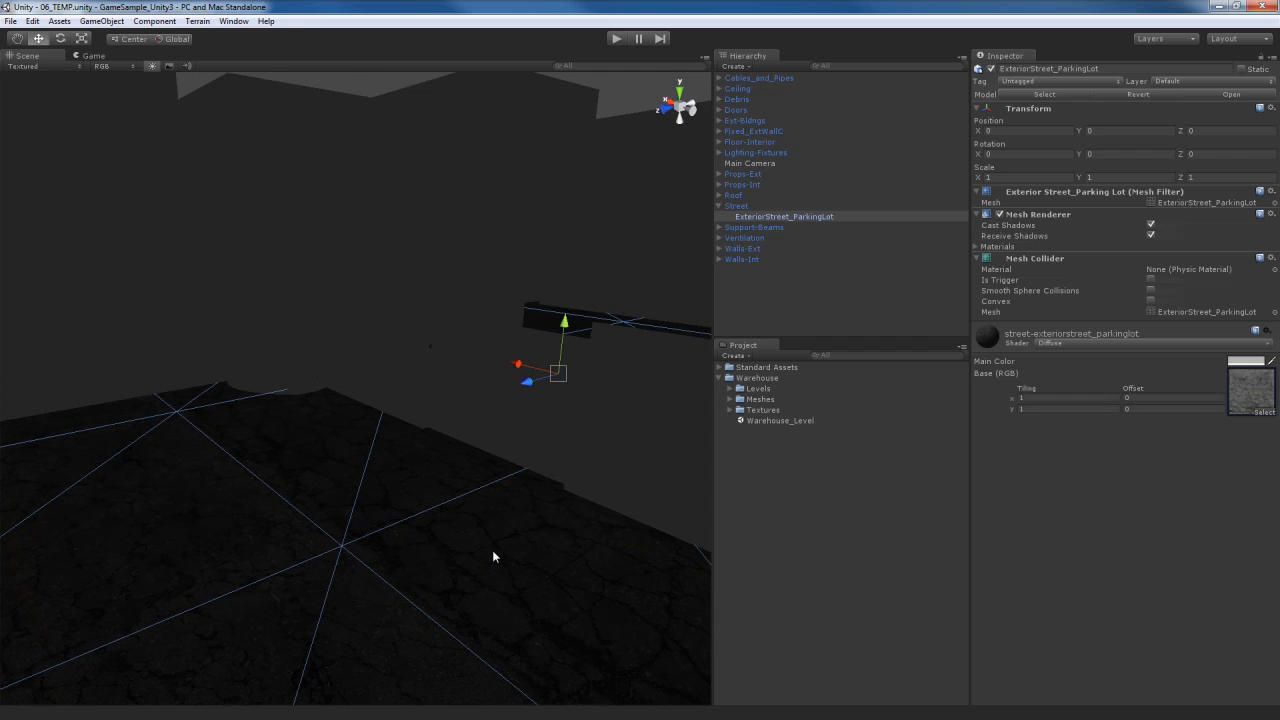
right_drag(347, 267, 338, 246)
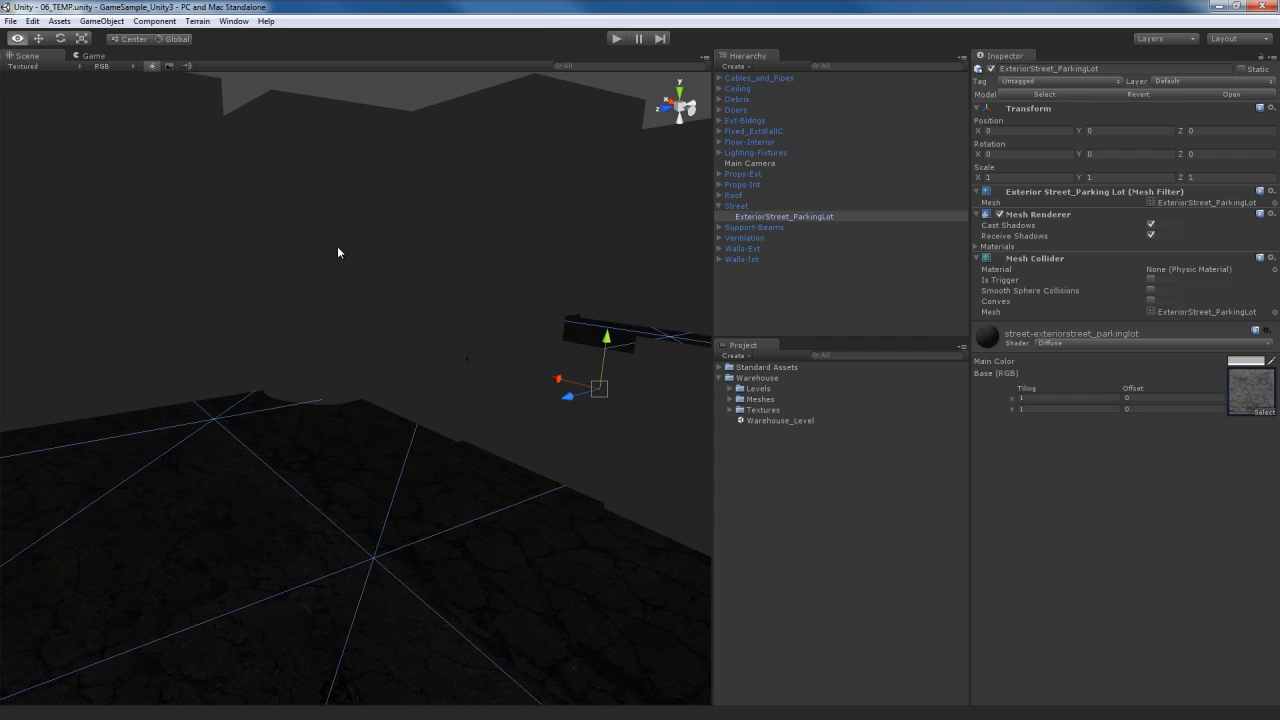
Add a point light to the scene
click(101, 21)
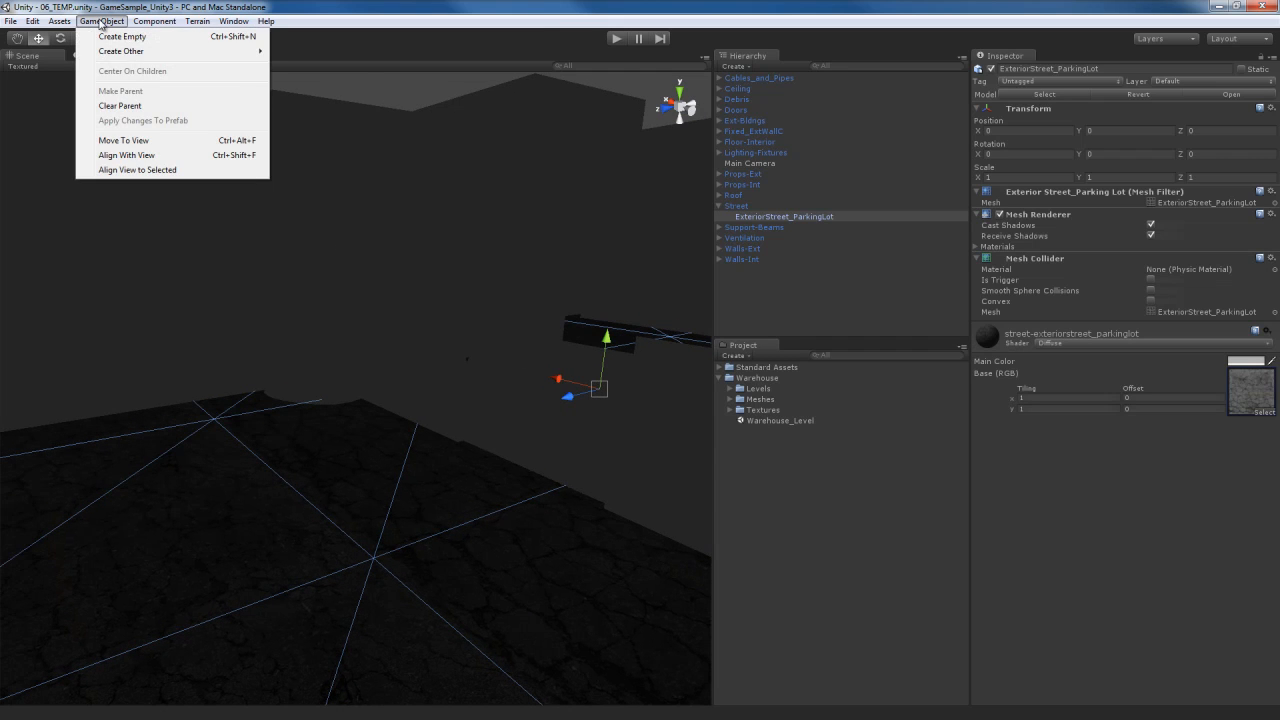
mouse_move(125, 52)
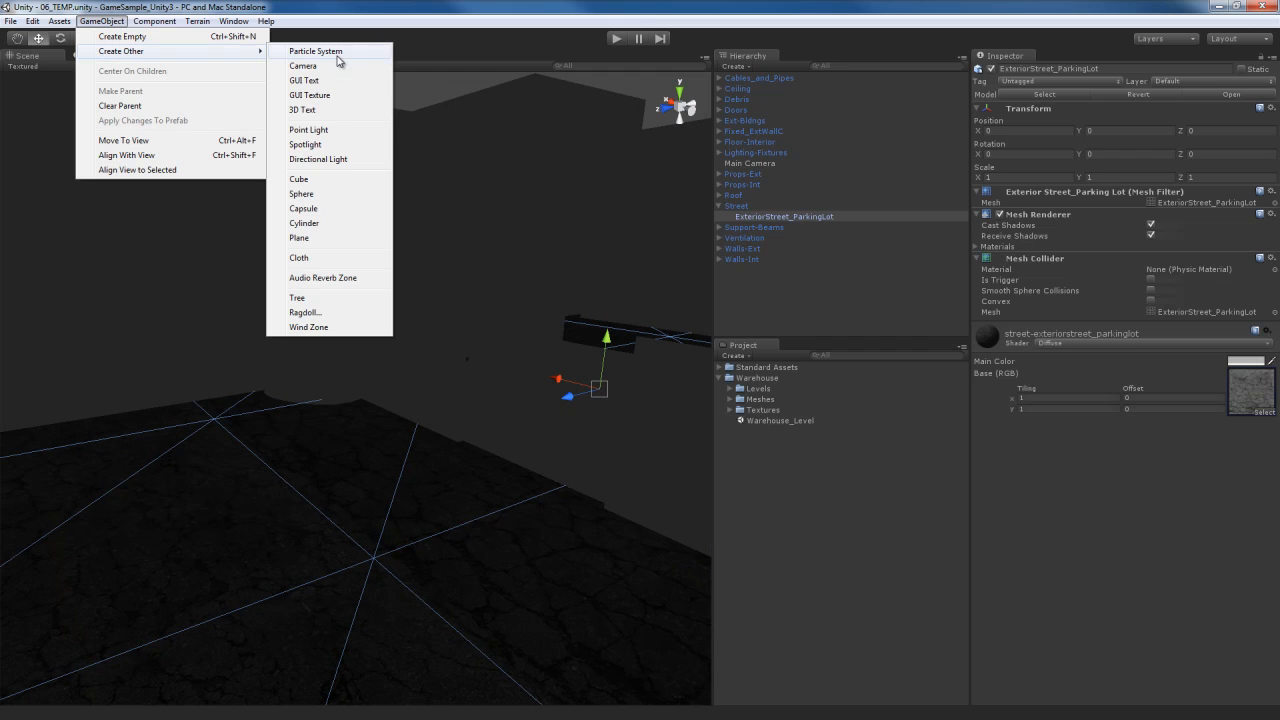
click(311, 130)
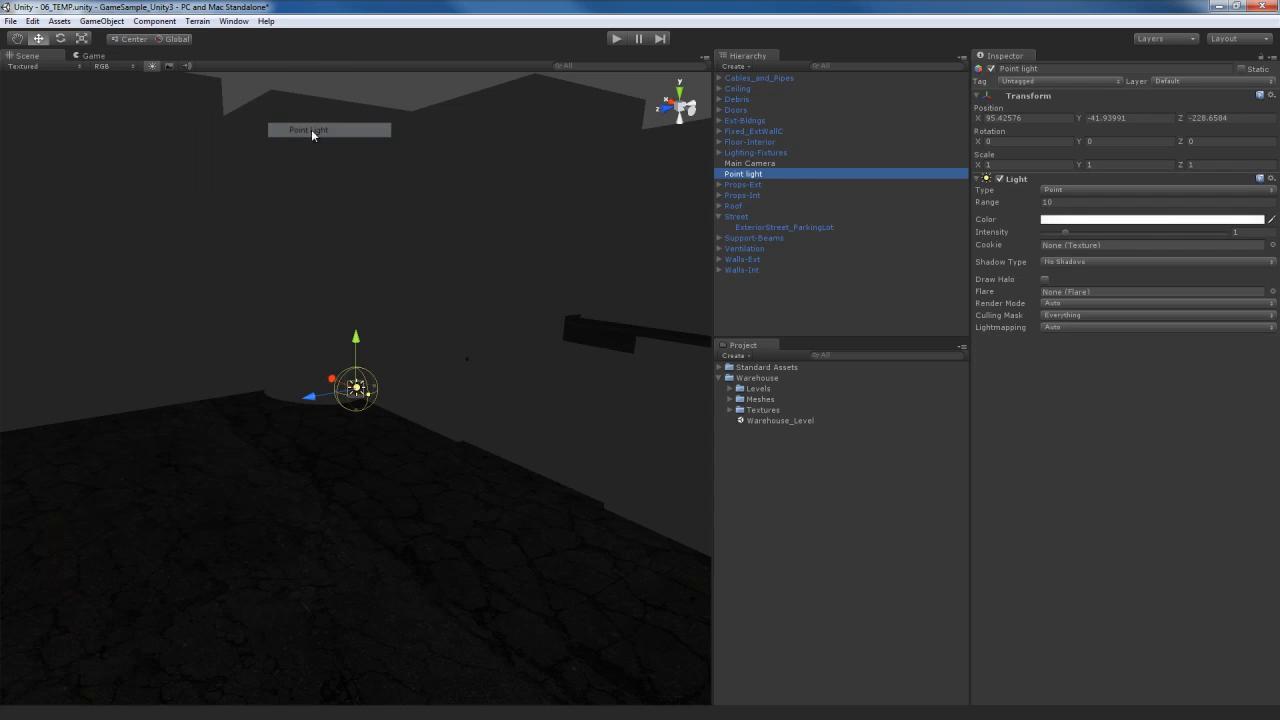
Bring the point light into the current view of the parking lot with Move To View
key(f)
alt+drag(508, 361, 466, 350)
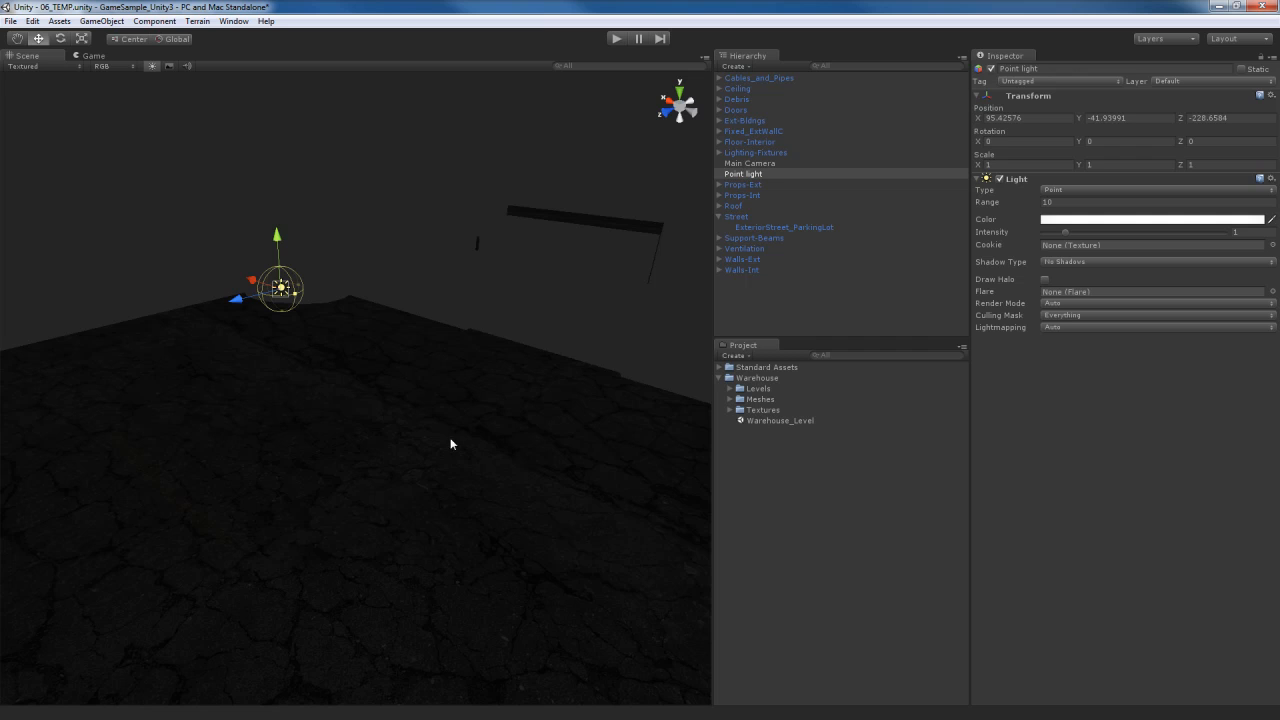
right_drag(446, 431, 448, 431)
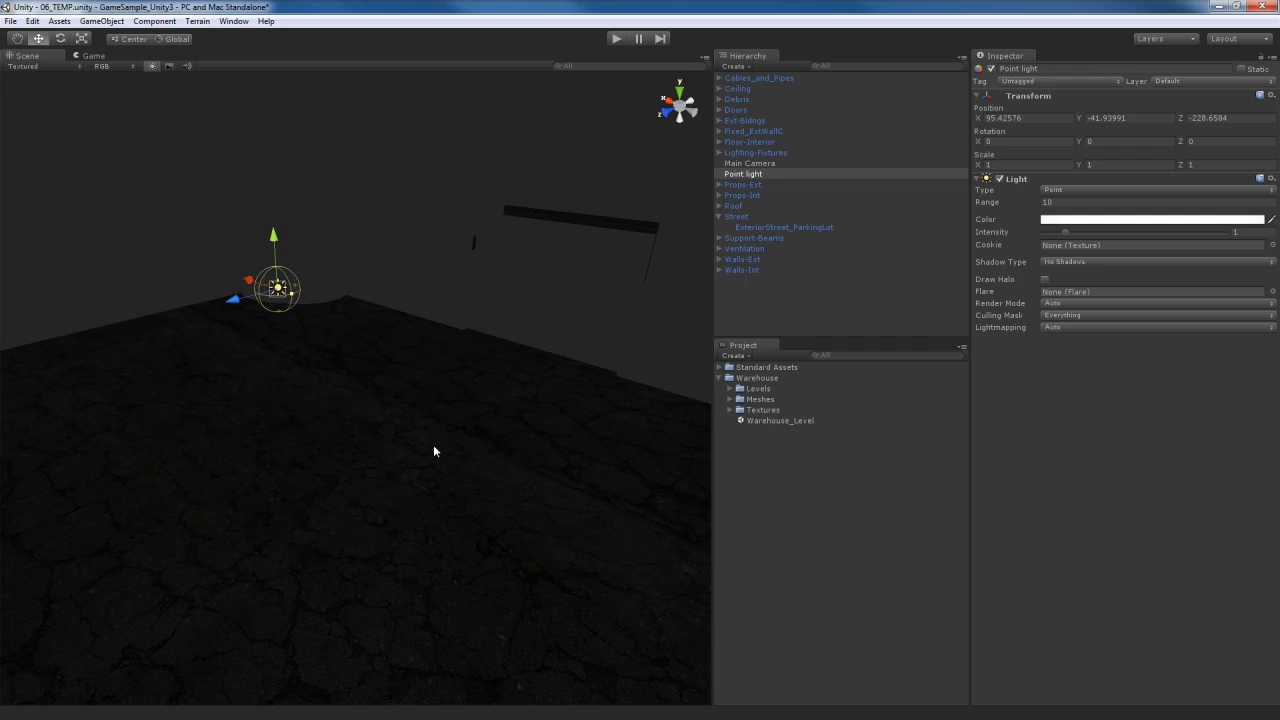
right_drag(477, 452, 475, 449)
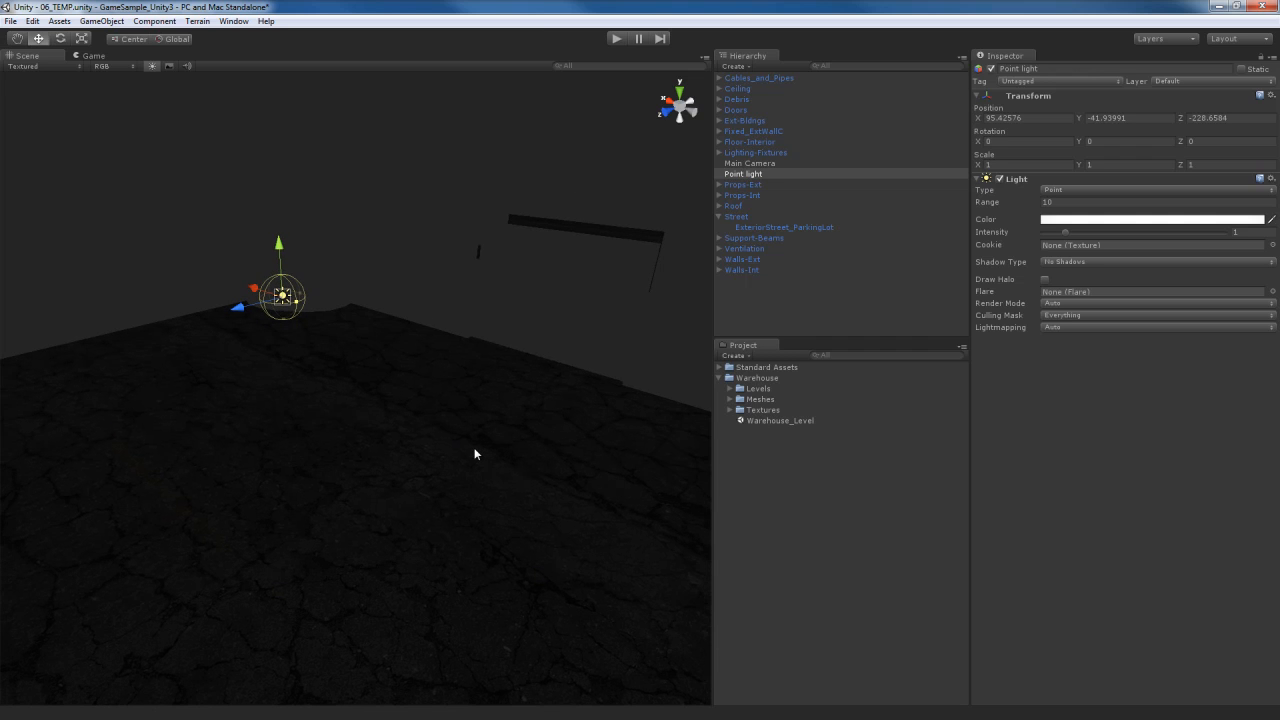
middle_drag(475, 454, 475, 454)
key(ctrl+alt+f)
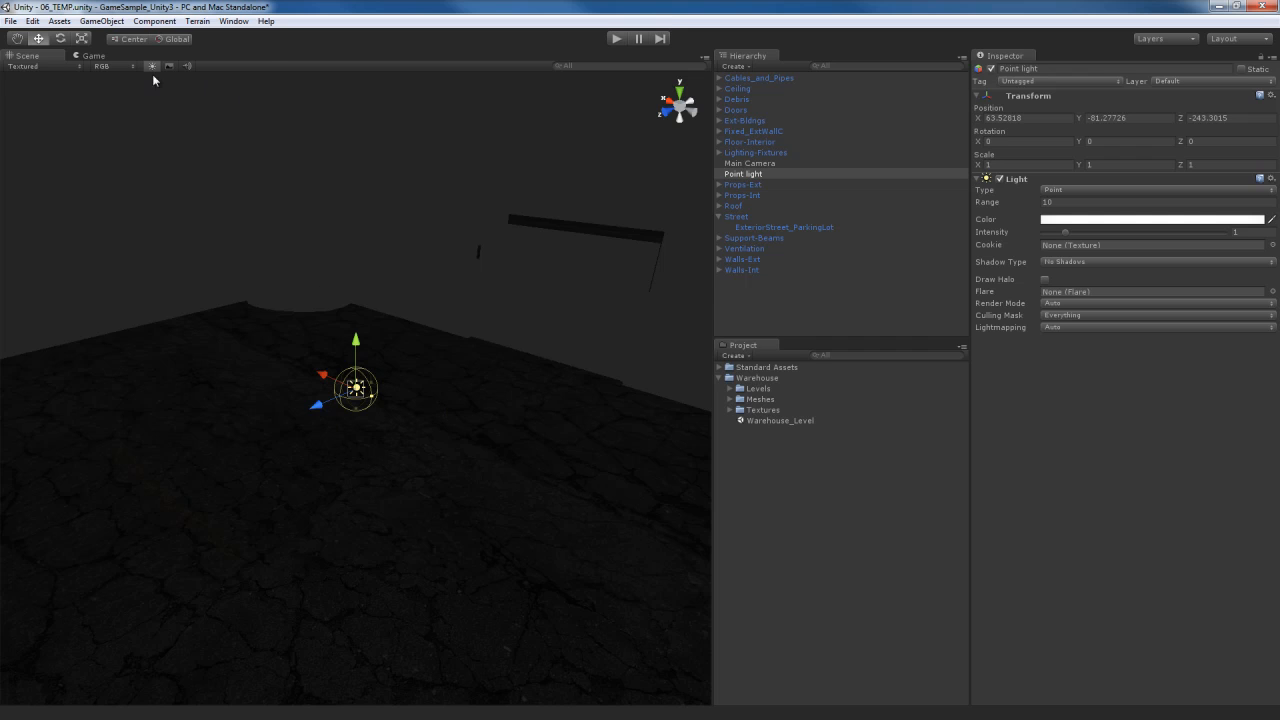
click(103, 21)
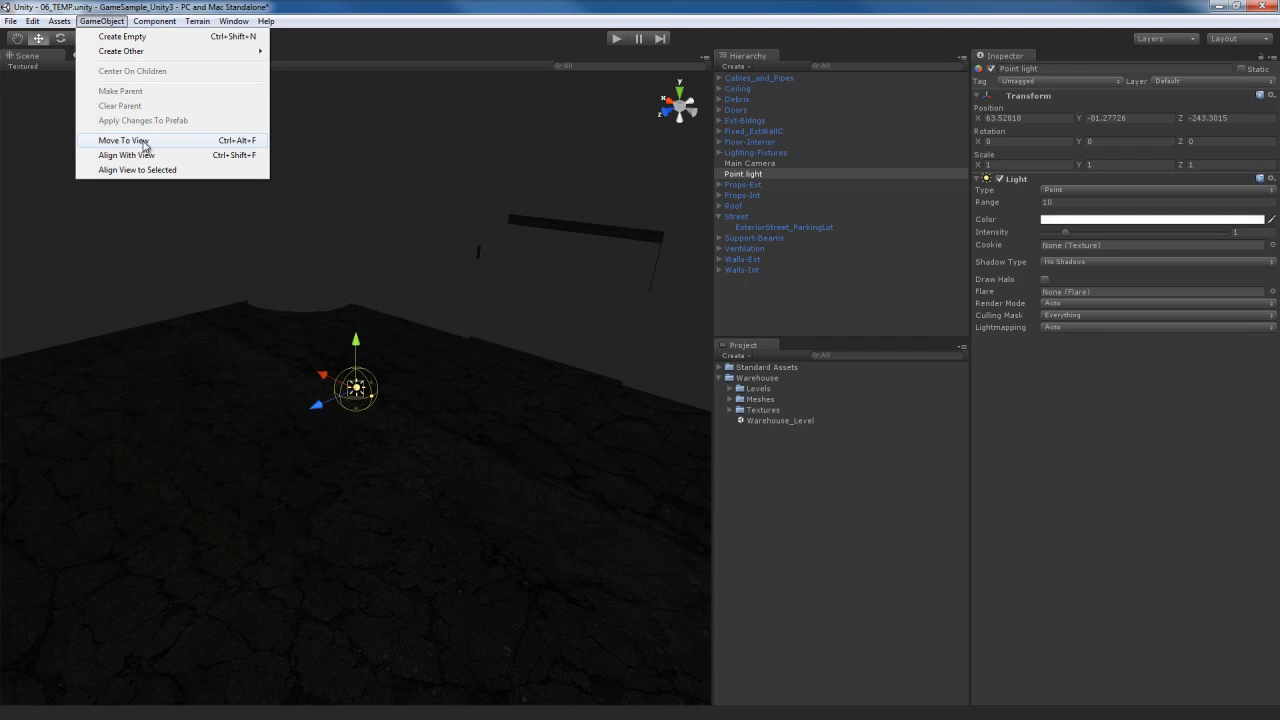
right_drag(440, 345, 524, 406)
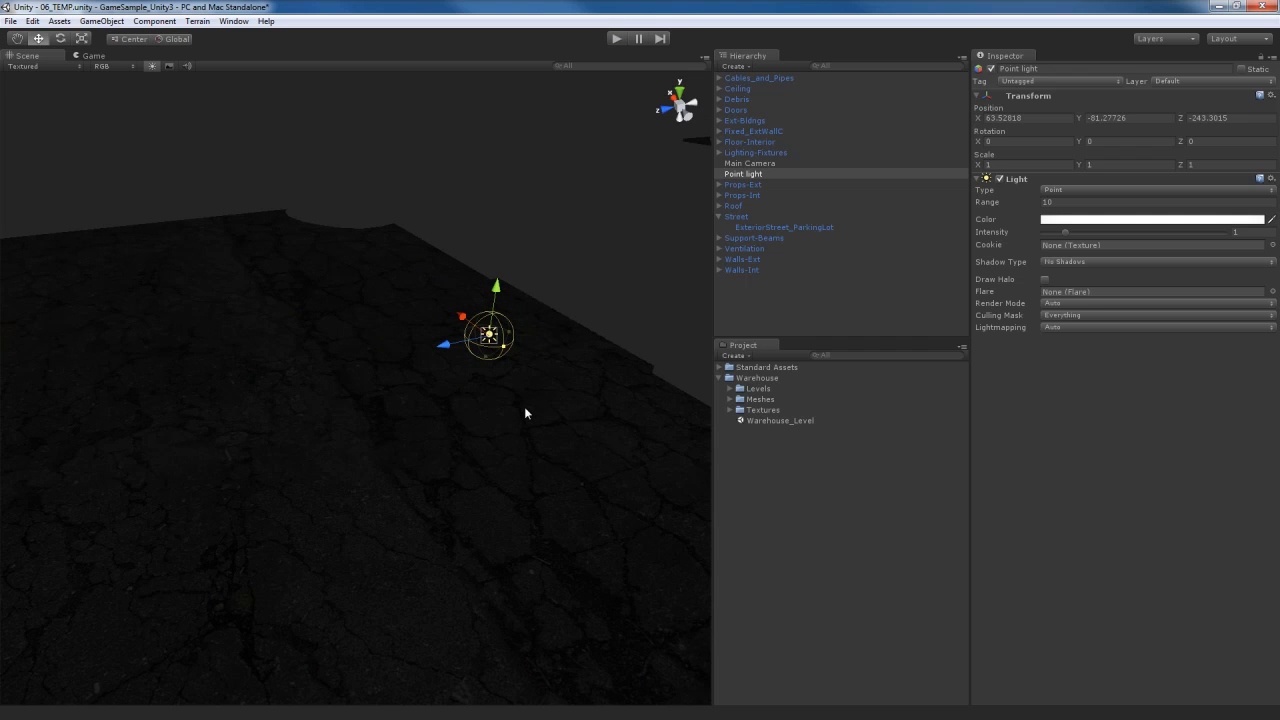
right_drag(482, 411, 545, 412)
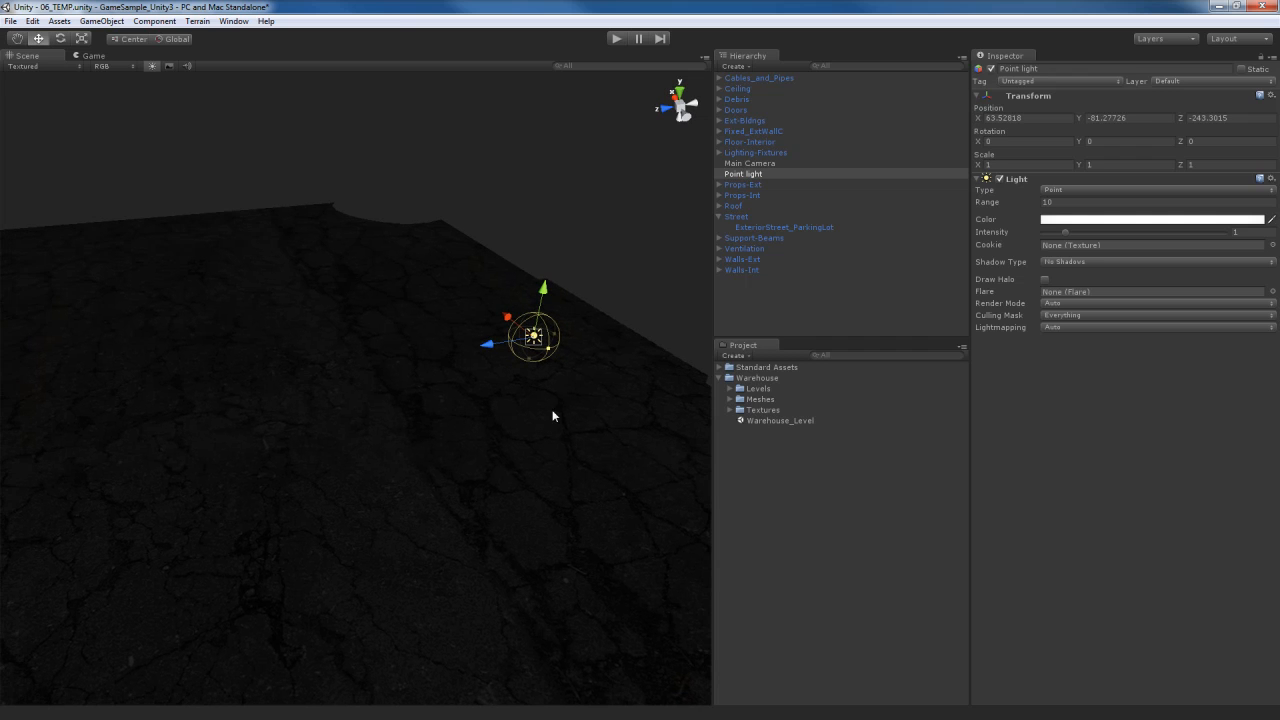
Vertex-snap the point light onto the parking lot mesh and raise it above the ground to a Y position of about 11.5
key(v)
drag(537, 342, 407, 462)
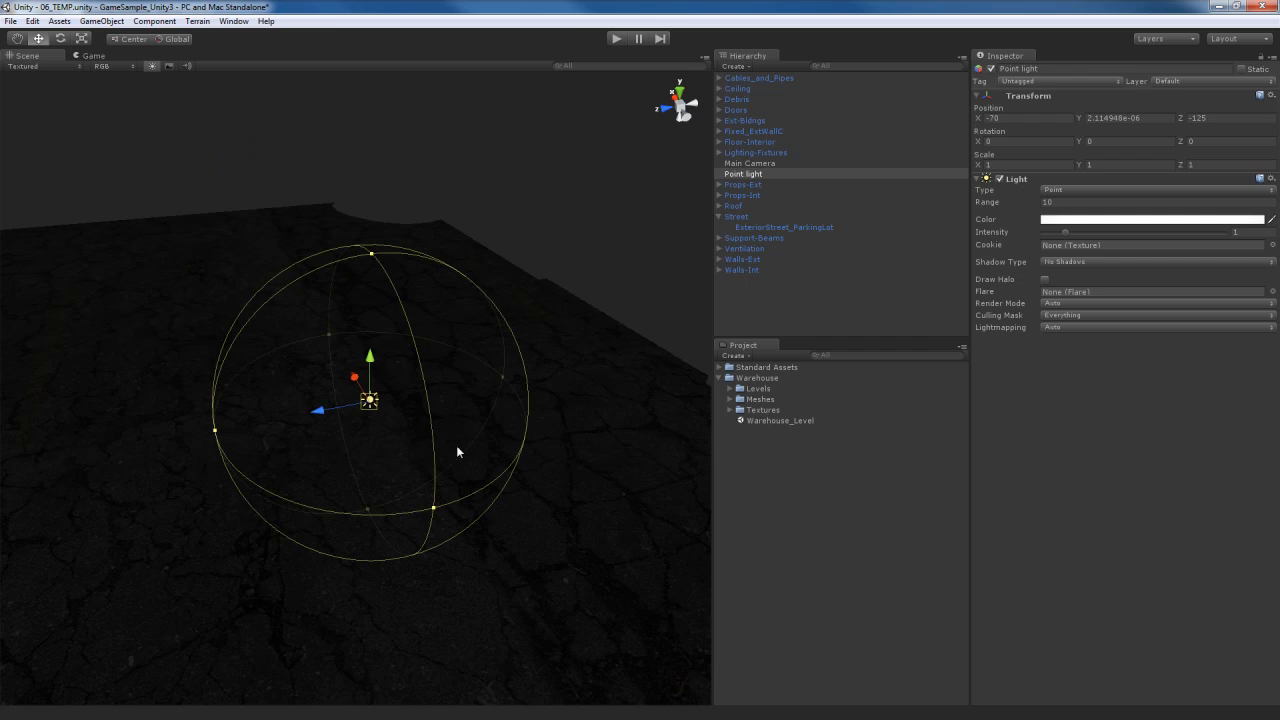
drag(370, 365, 351, 314)
right_drag(413, 447, 436, 398)
drag(394, 392, 380, 289)
right_drag(450, 366, 449, 345)
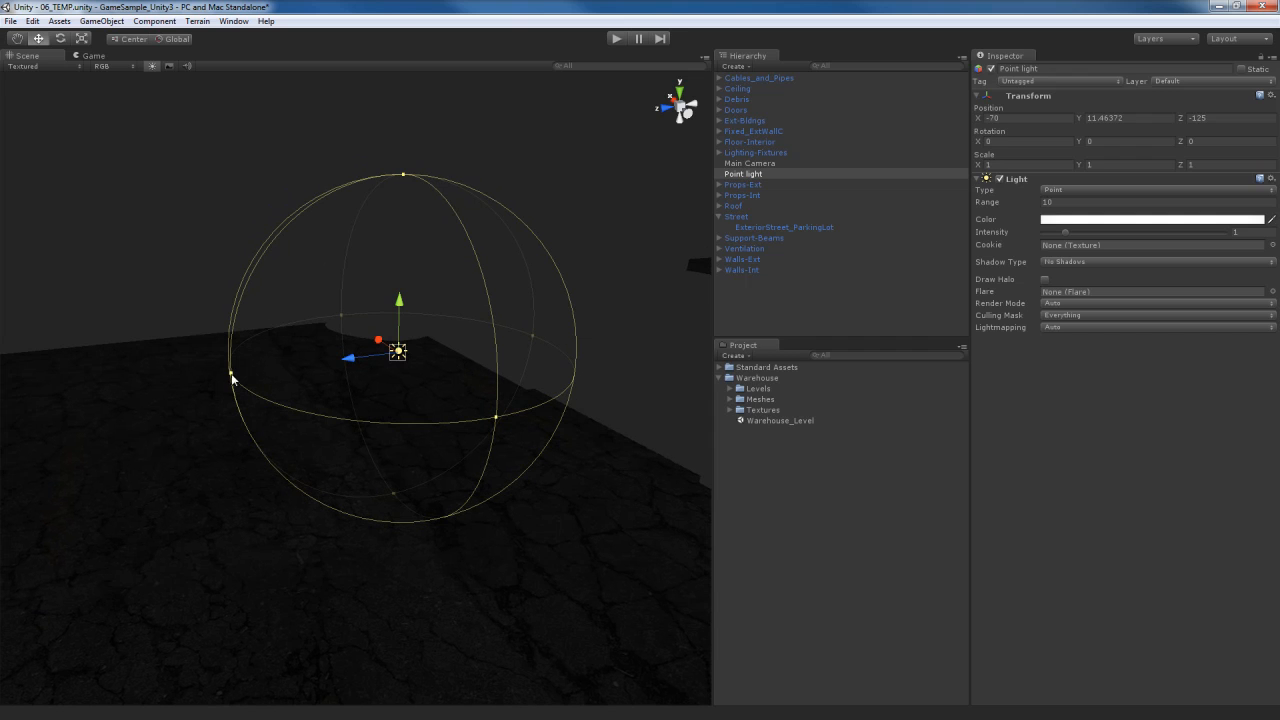
Enlarge the point light's range to about 23 and raise its intensity to about 5
drag(230, 375, 40, 406)
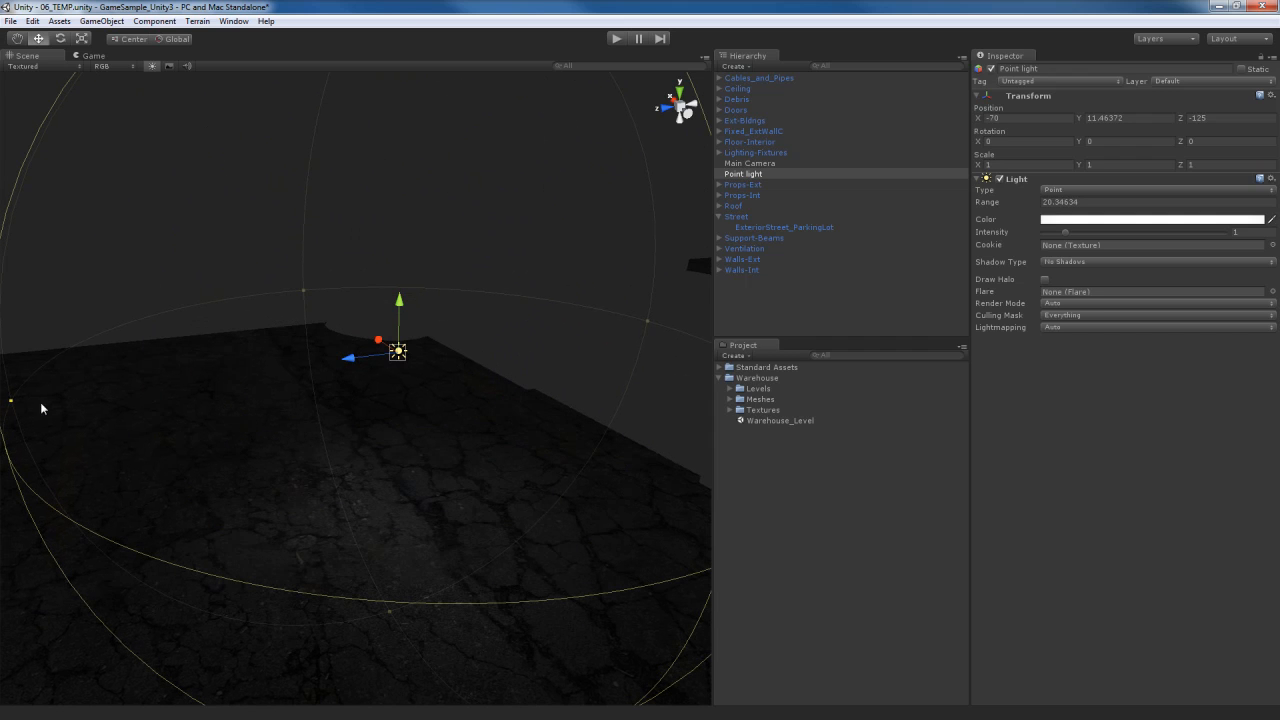
drag(647, 321, 630, 328)
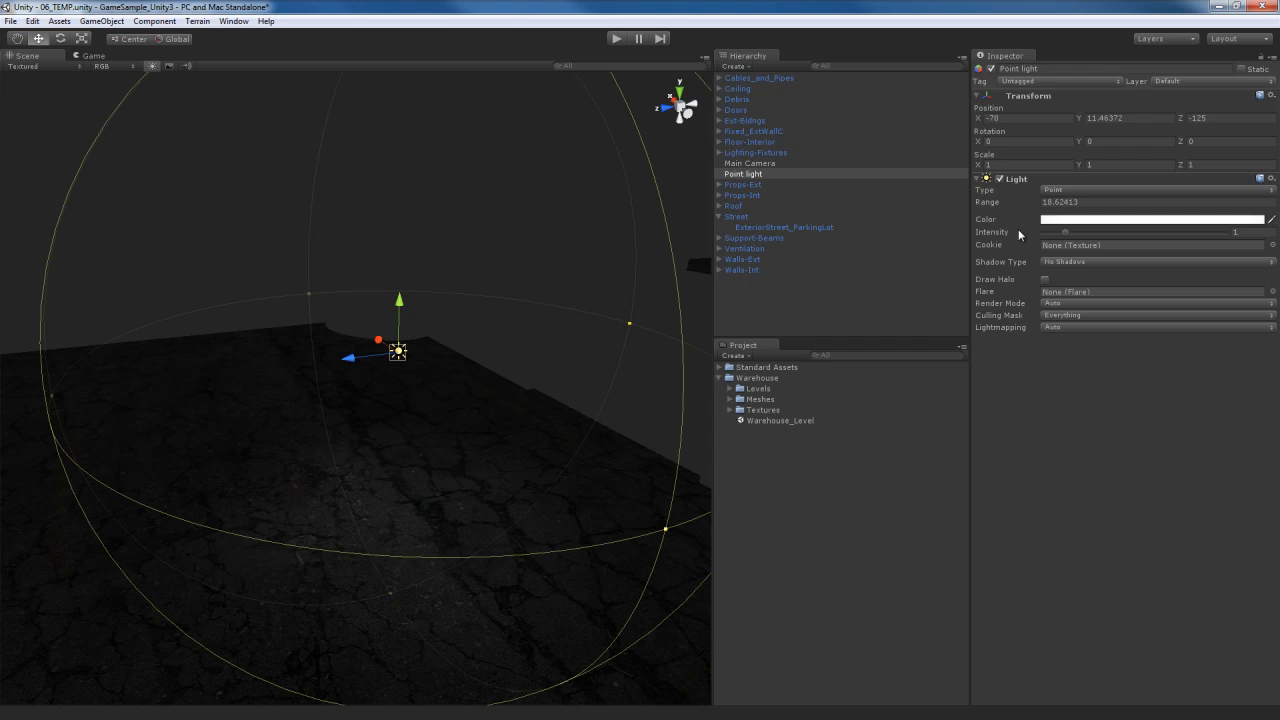
drag(993, 208, 1158, 242)
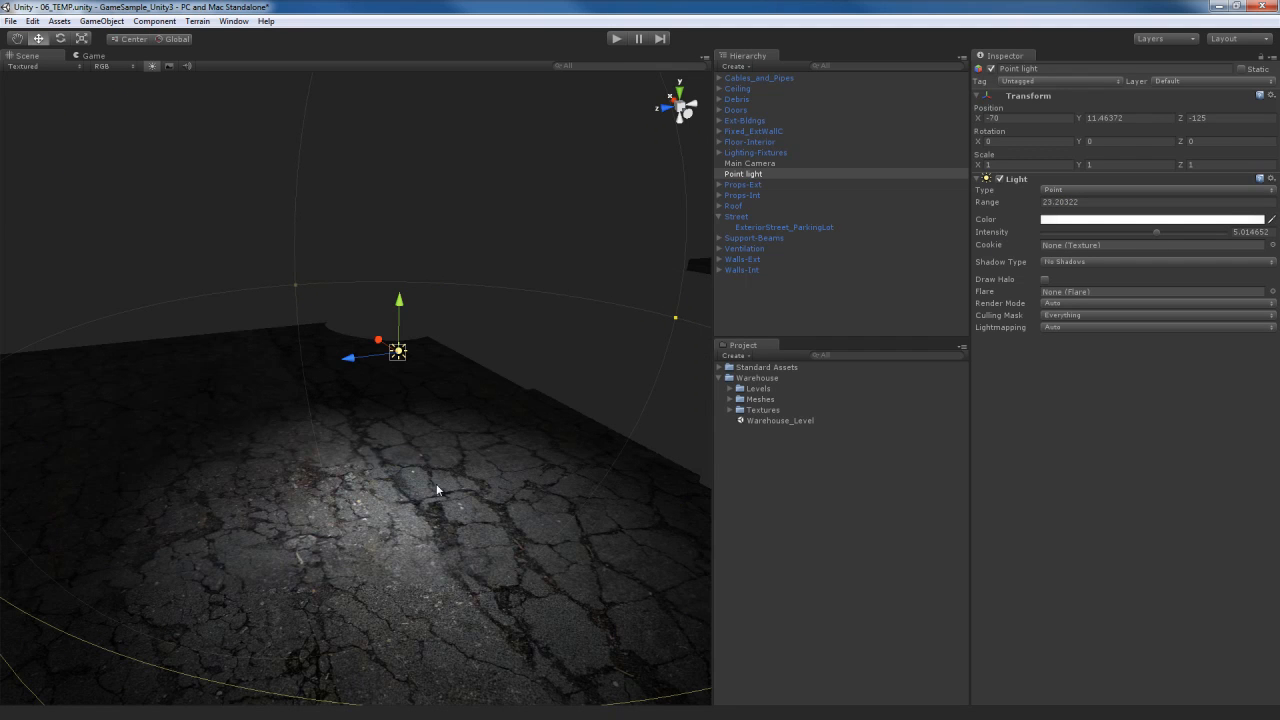
Examine the cracked asphalt texture of the parking lot up close under the point light
alt+drag(577, 449, 418, 468)
key(w)
right_drag(417, 468, 566, 470)
key(a)
alt+drag(566, 470, 419, 456)
alt+scroll(419, 456, up, 3)
alt+scroll(419, 456, down, 3)
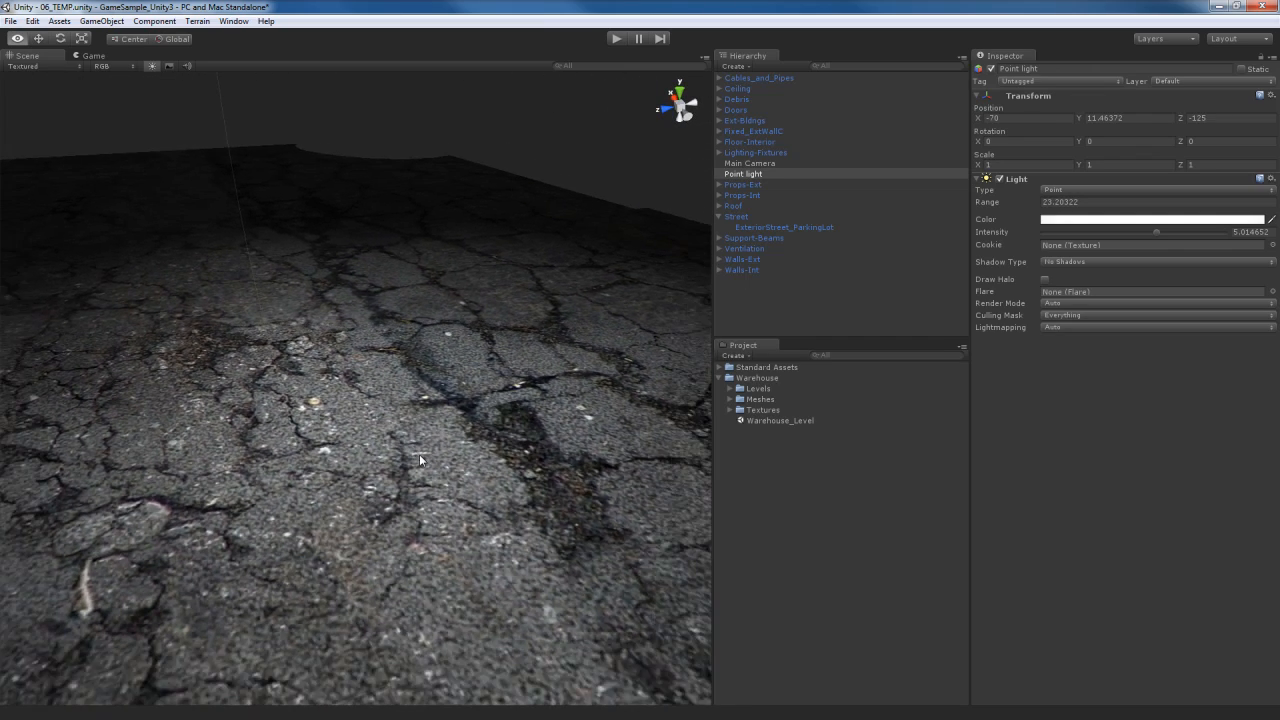
alt+scroll(419, 456, up, 1)
Switch the shader of the ExteriorStreet_ParkingLot material to Bumped Diffuse
click(484, 378)
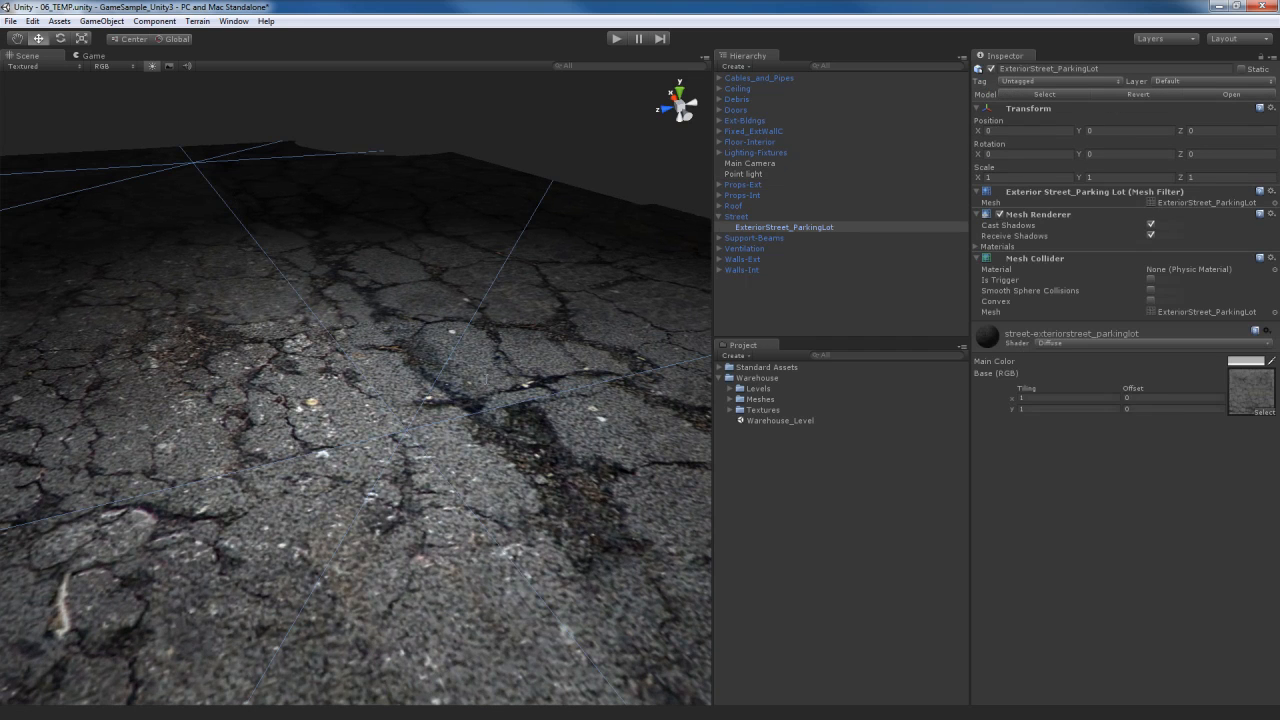
click(1156, 344)
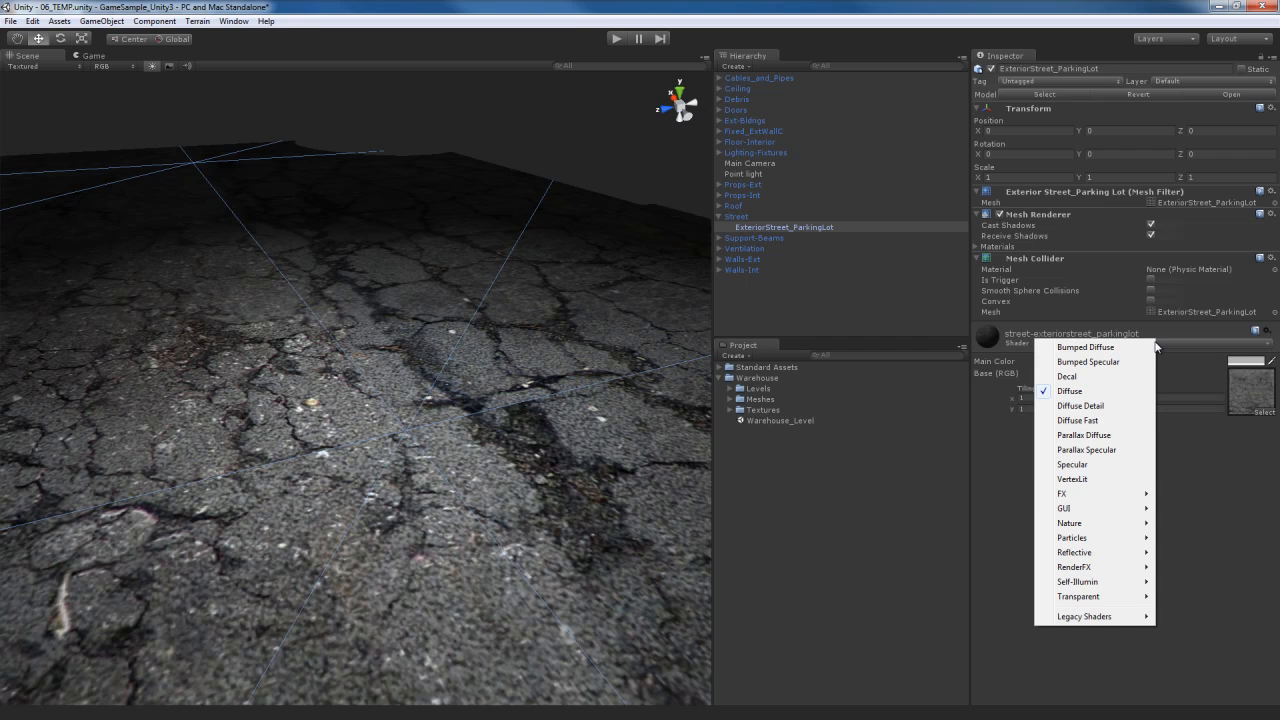
click(1104, 349)
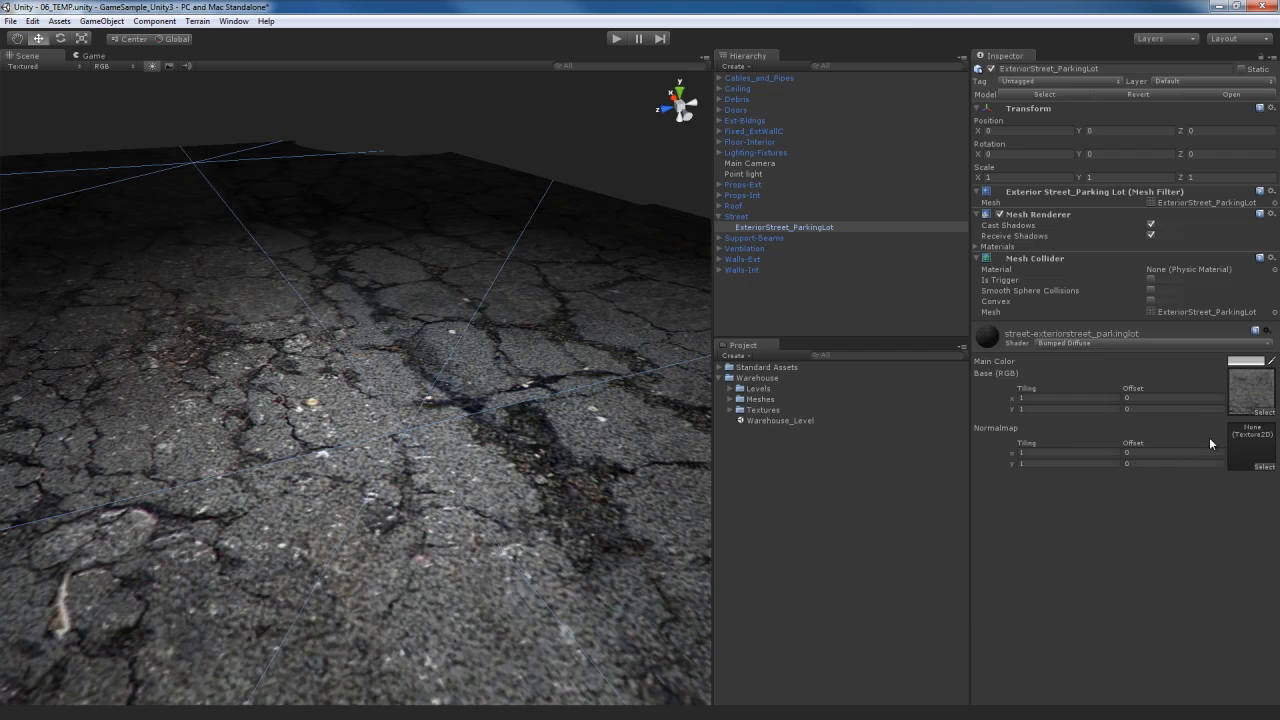
Assign ExteriorStreet_ParkingLot-Bump as the parking lot material's normal map
click(1264, 466)
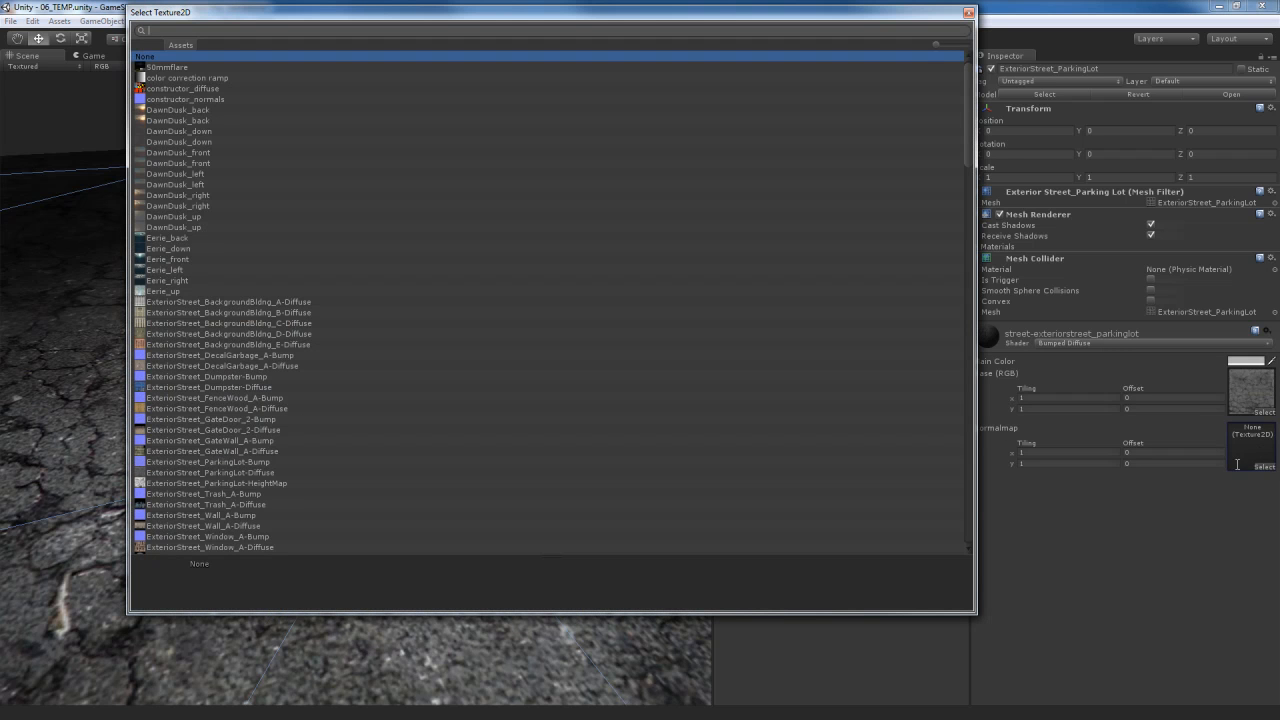
scroll(312, 443, down, 5)
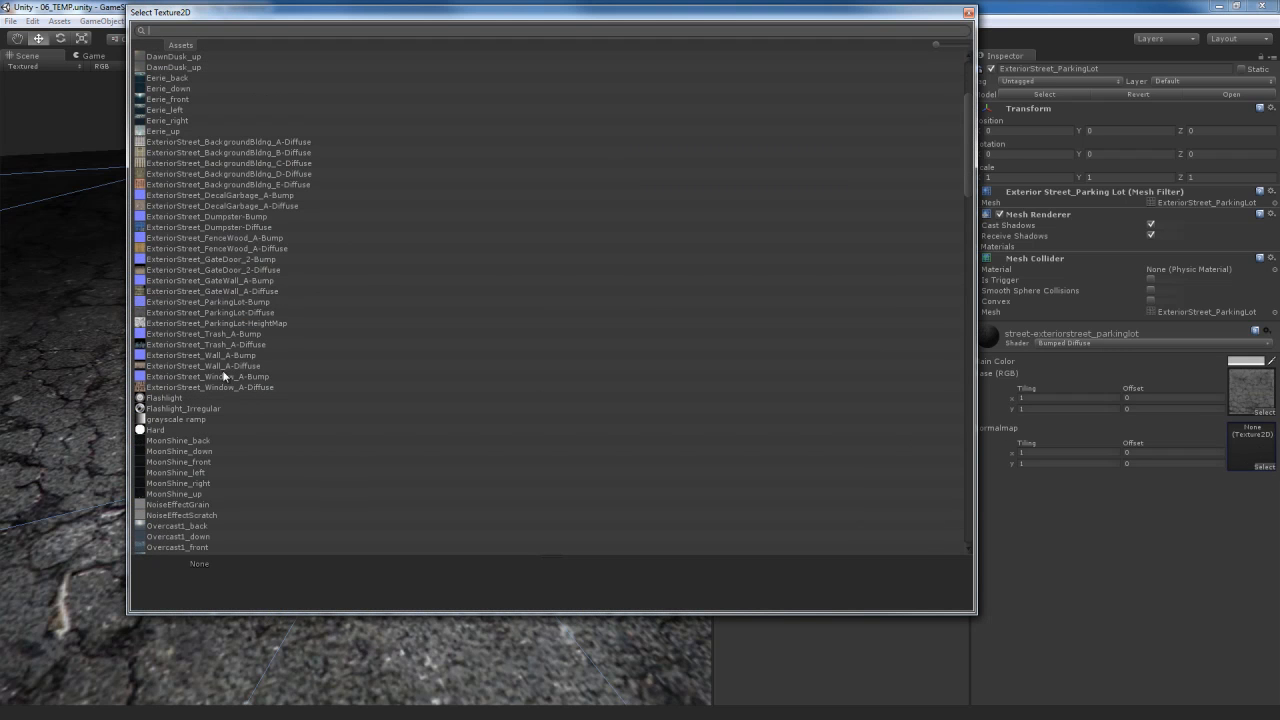
click(225, 312)
click(221, 302)
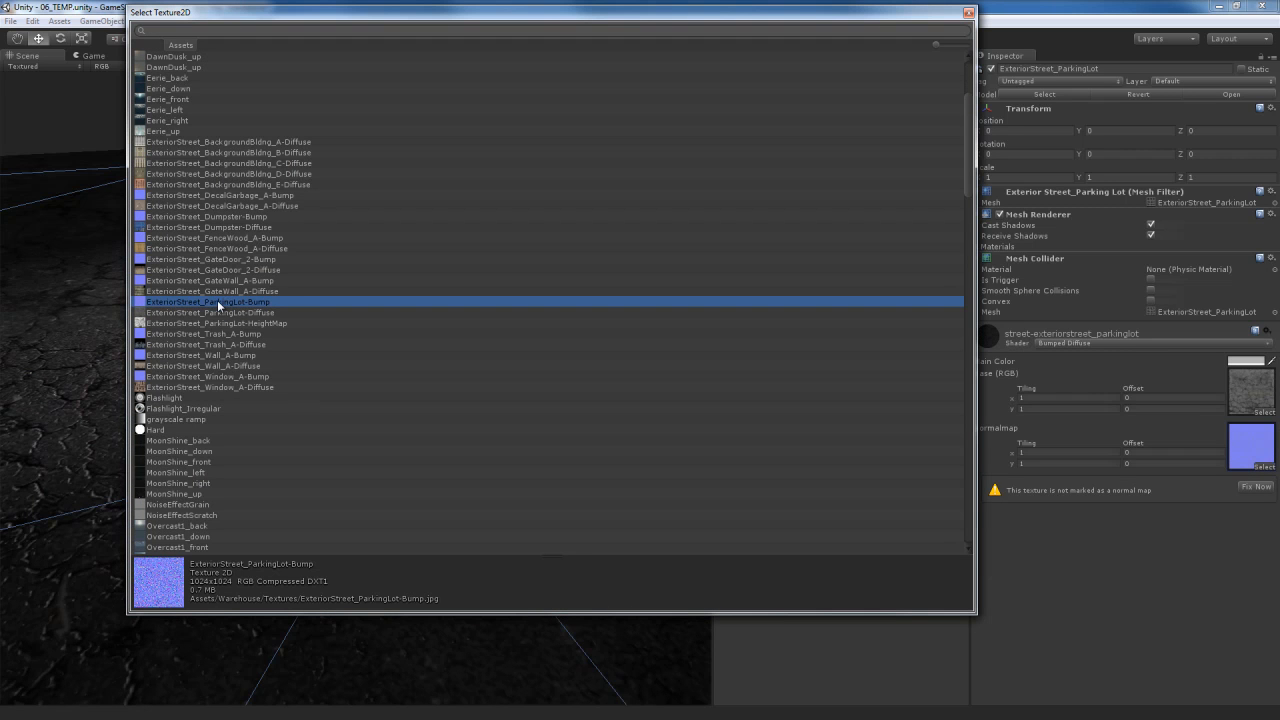
double_click(236, 302)
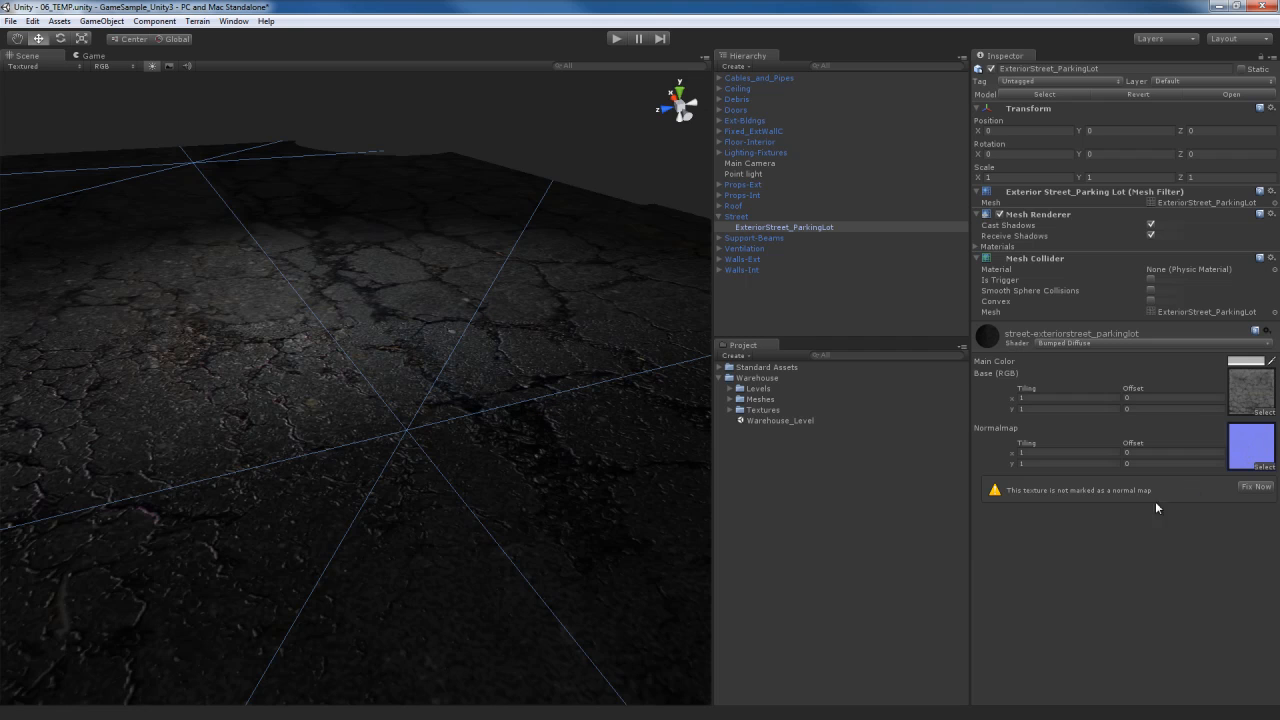
Locate the ExteriorStreet_ParkingLot-Bump texture in the project, try the Normal map texture type on it, and revert its import settings
click(1248, 444)
scroll(893, 546, down, 5)
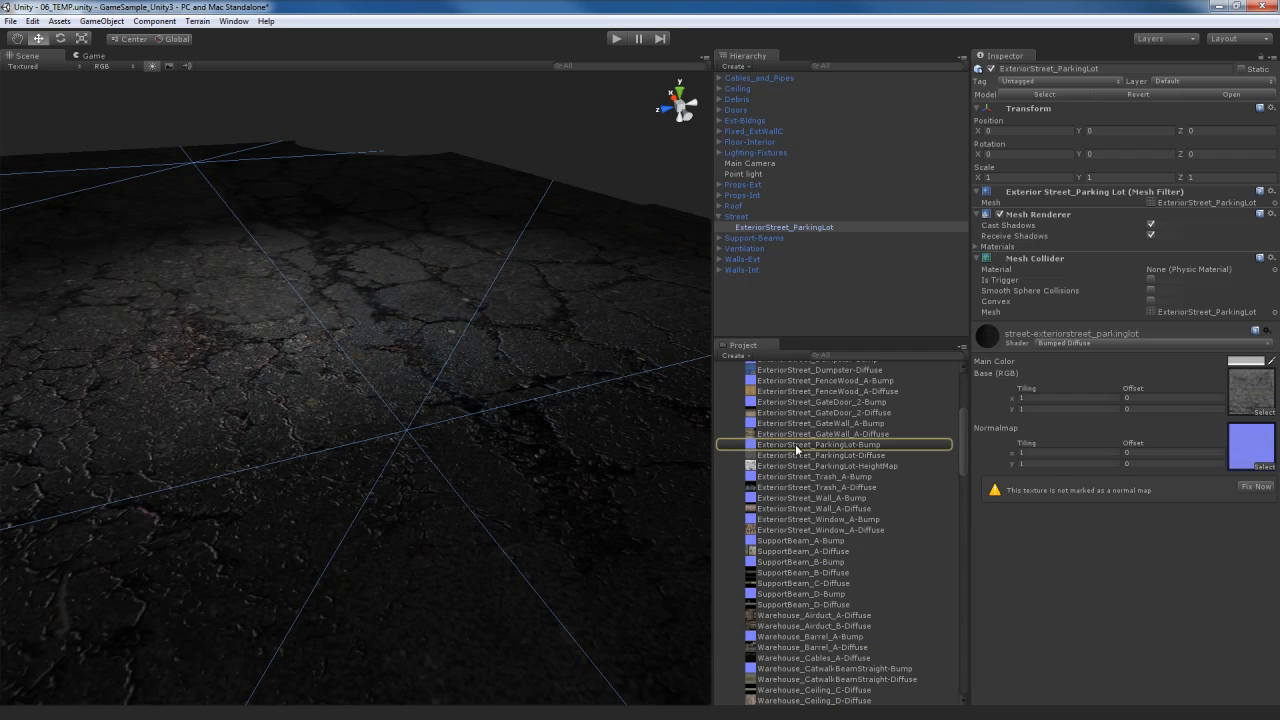
click(843, 446)
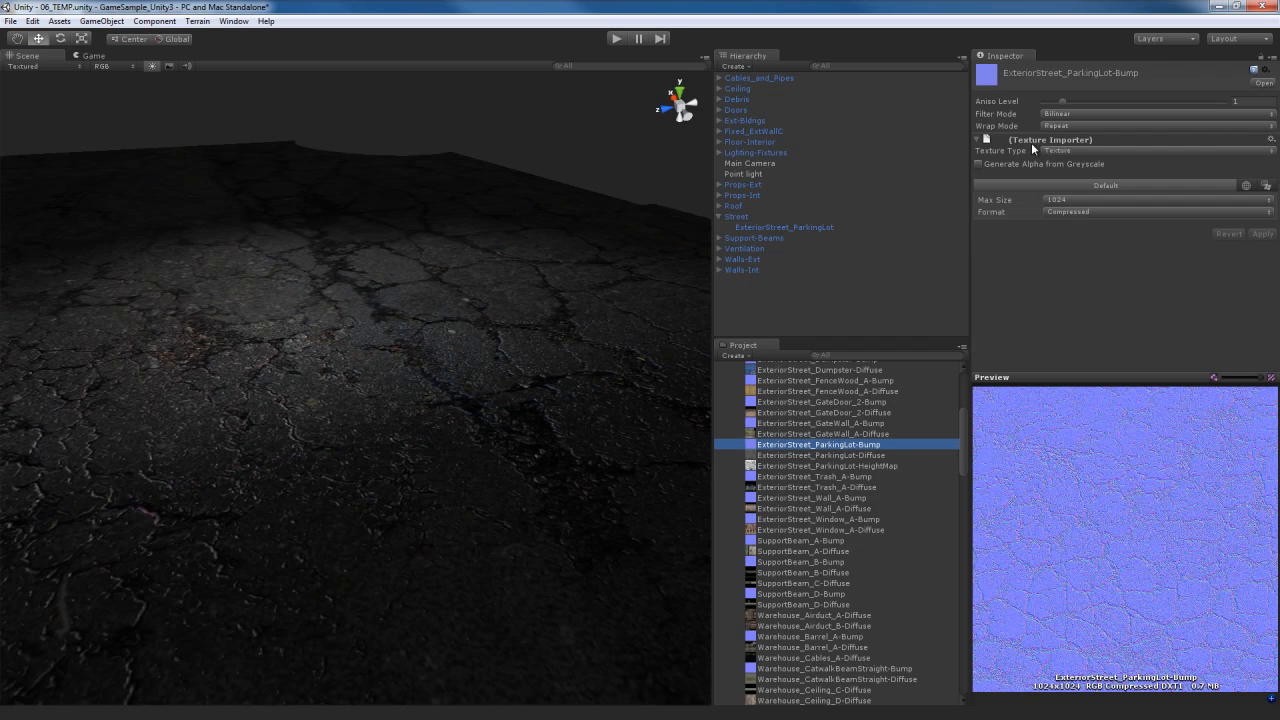
click(1108, 150)
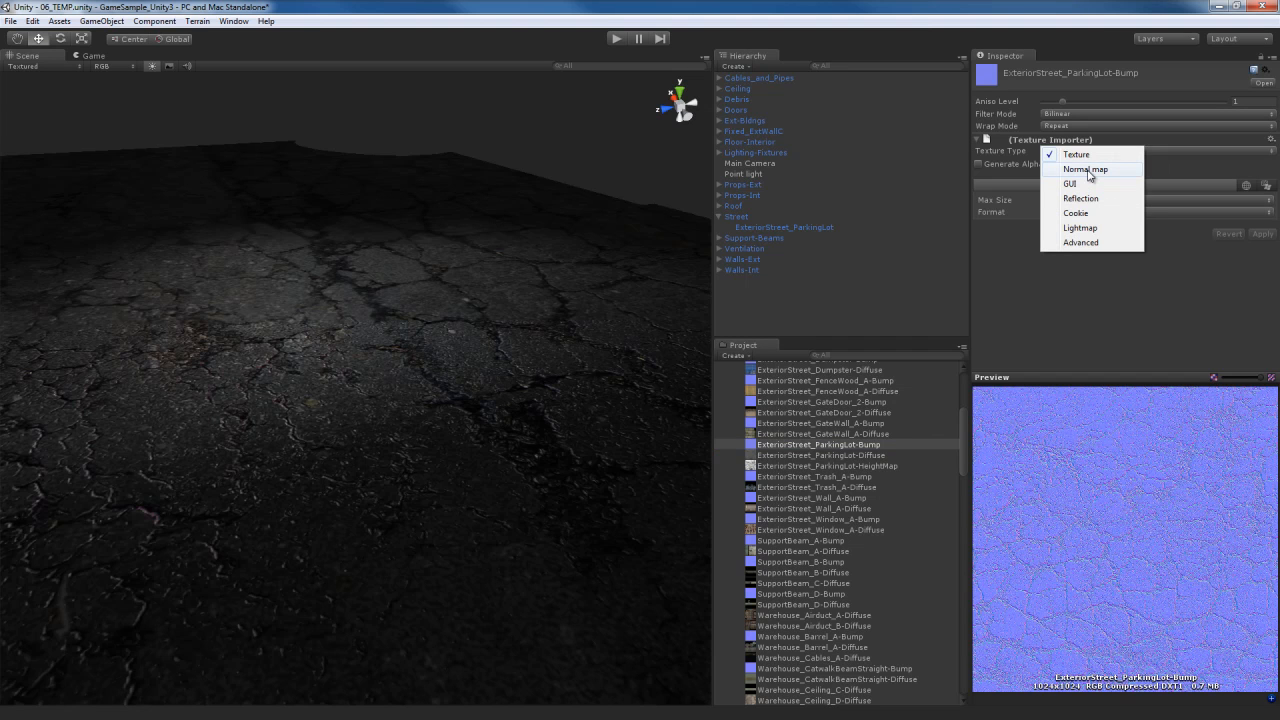
click(1089, 172)
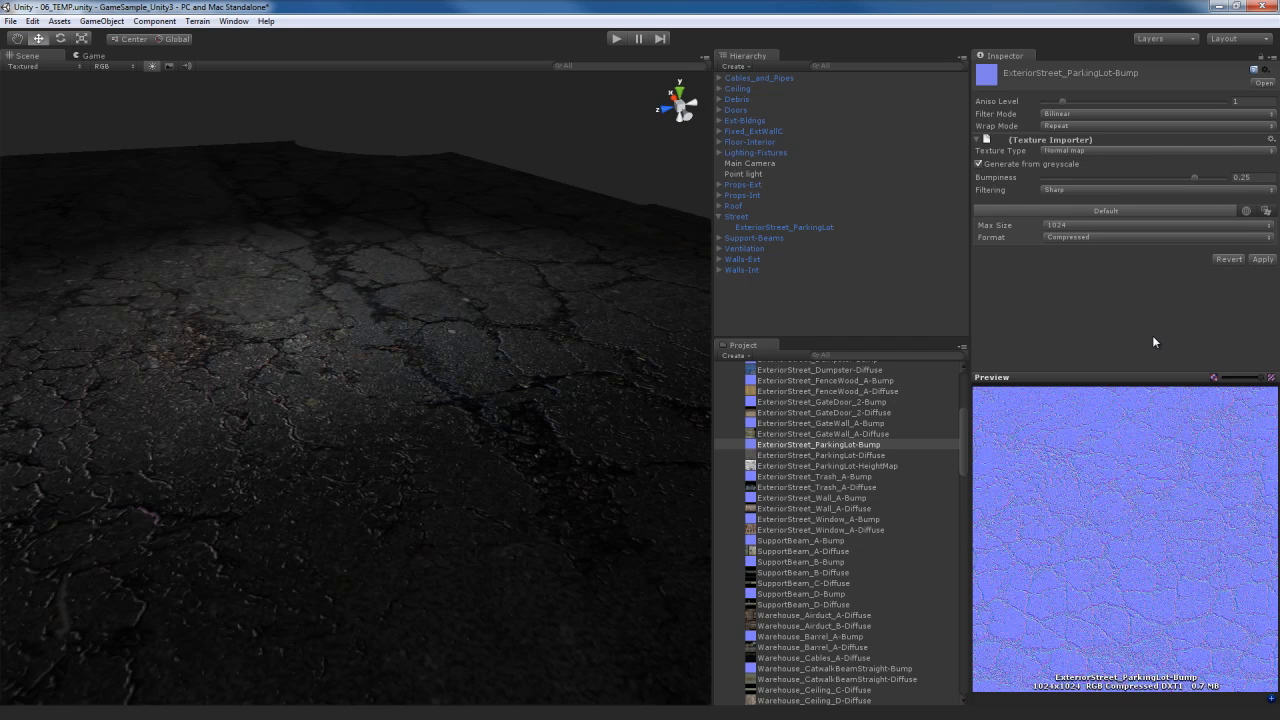
click(1219, 259)
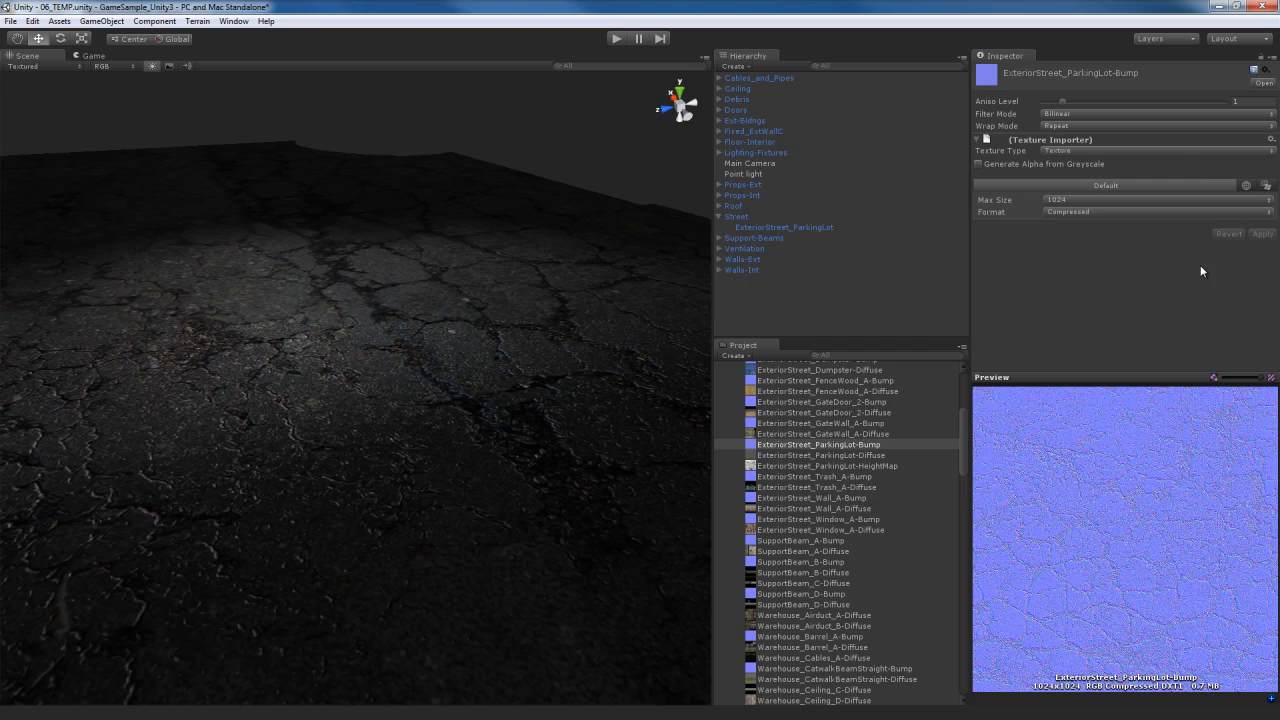
Reselect the parking lot, apply the automatic fix that marks its bump texture as a normal map, and inspect the ground
click(424, 372)
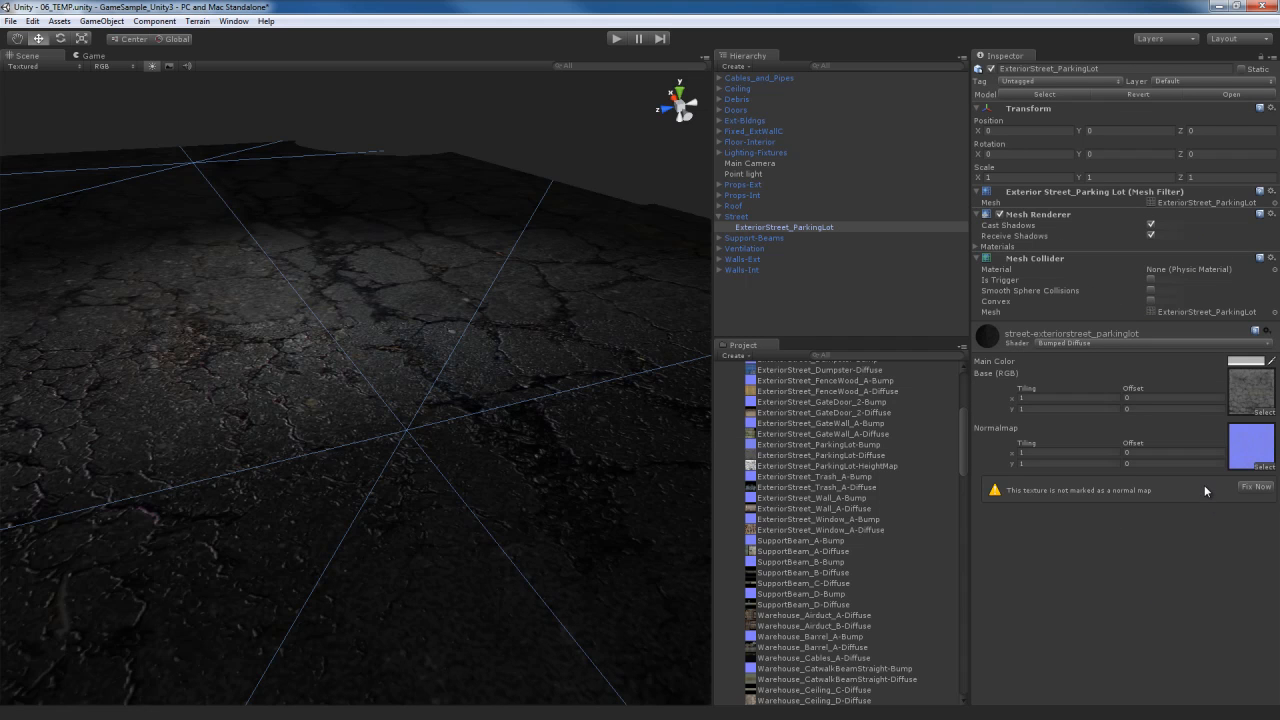
click(1250, 488)
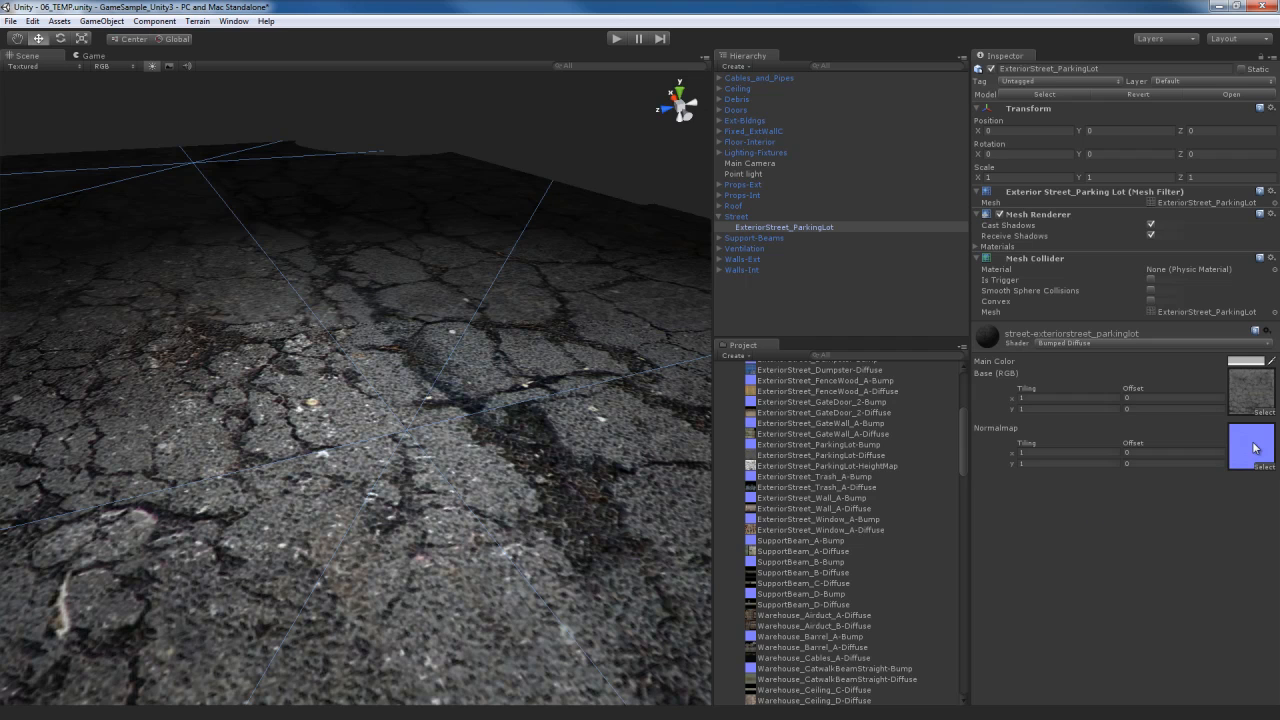
alt+drag(532, 453, 422, 473)
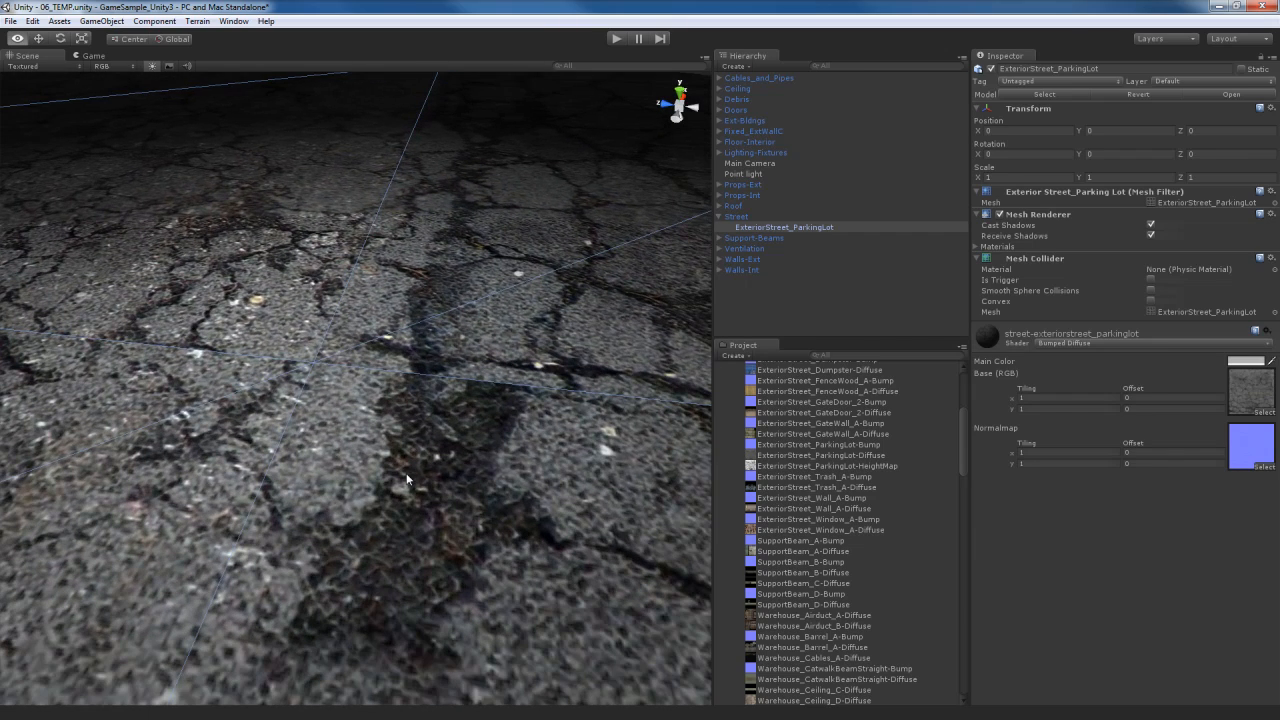
Compare the ground under the plain Diffuse shader, then return the material to Bumped Diffuse and inspect its relief
click(1164, 345)
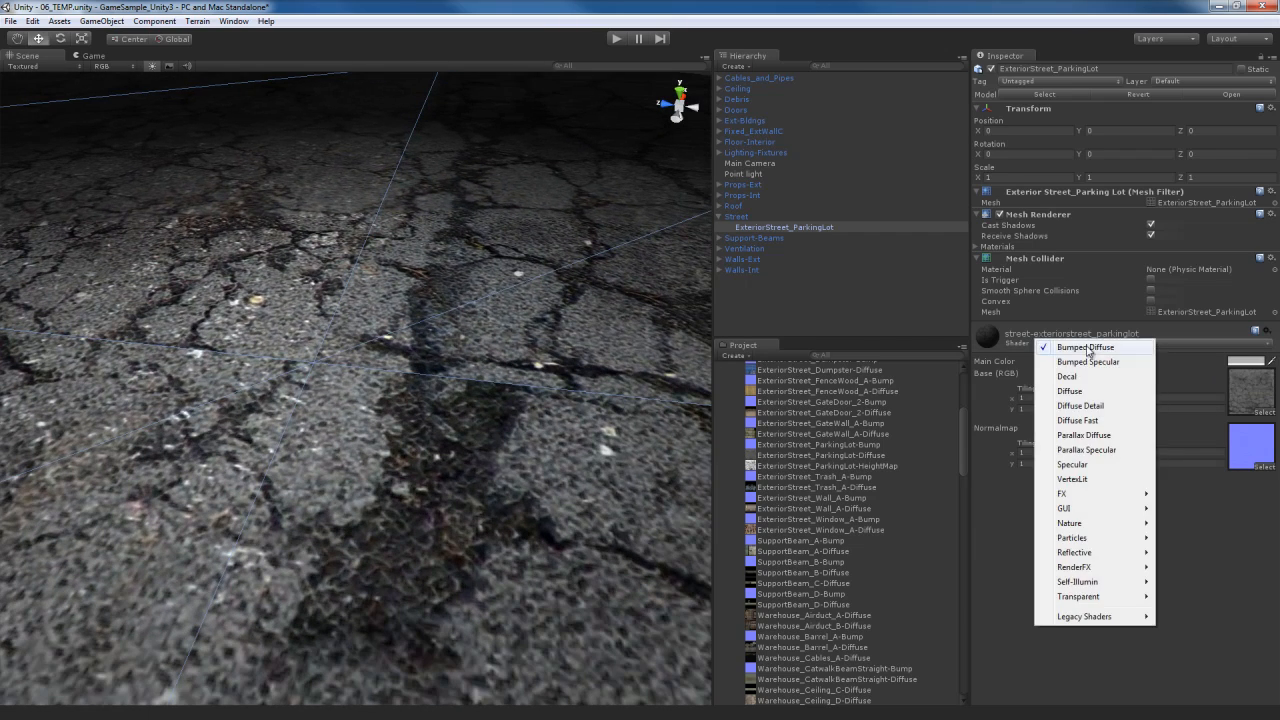
click(1071, 391)
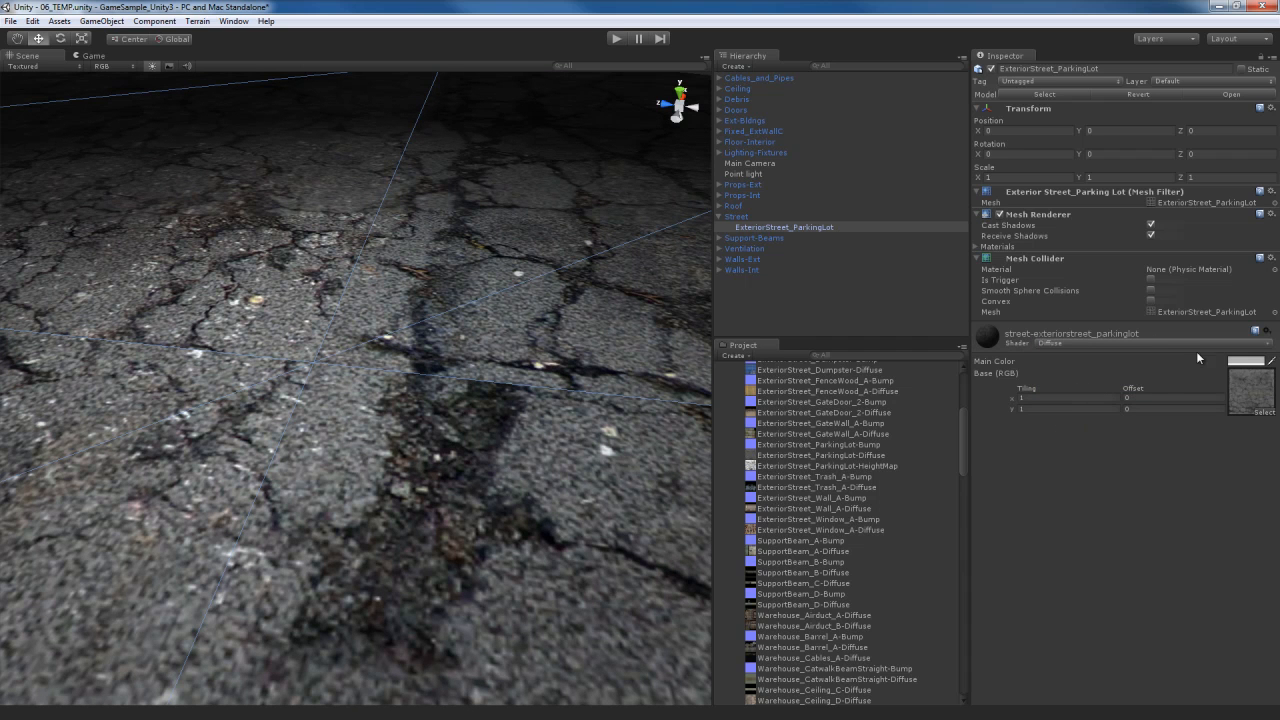
click(1166, 345)
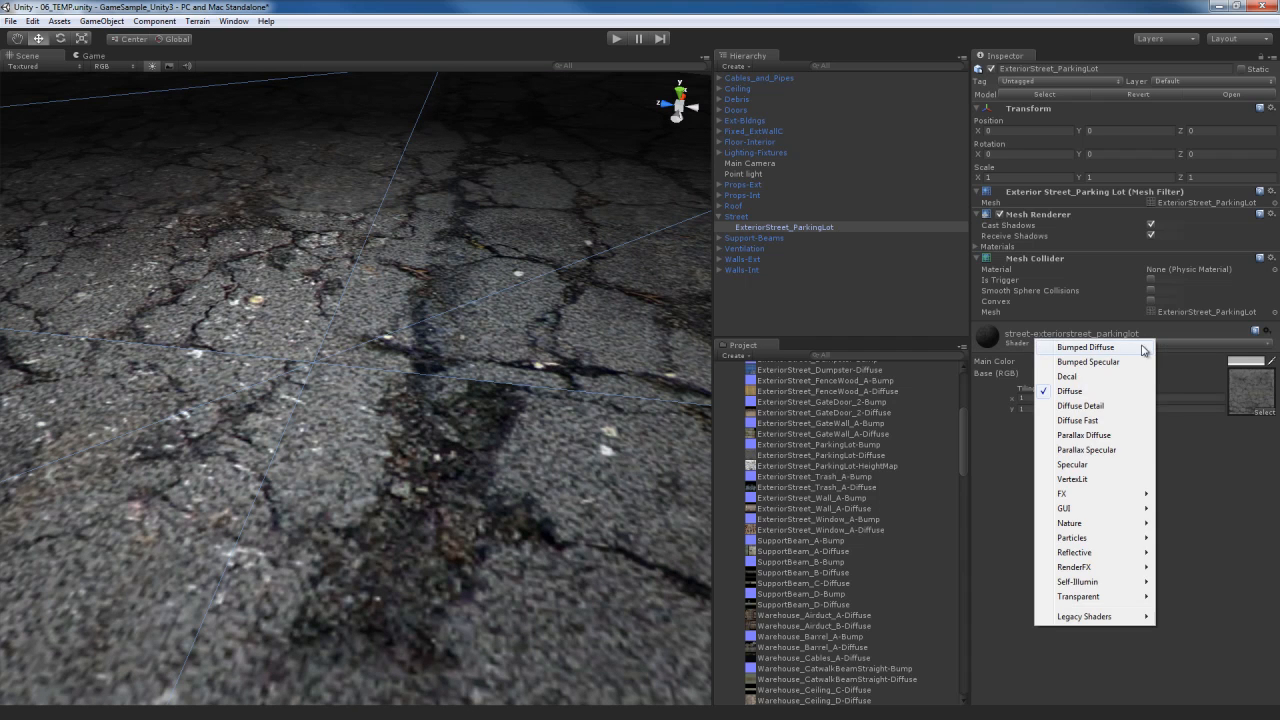
click(1083, 349)
alt+drag(410, 518, 478, 508)
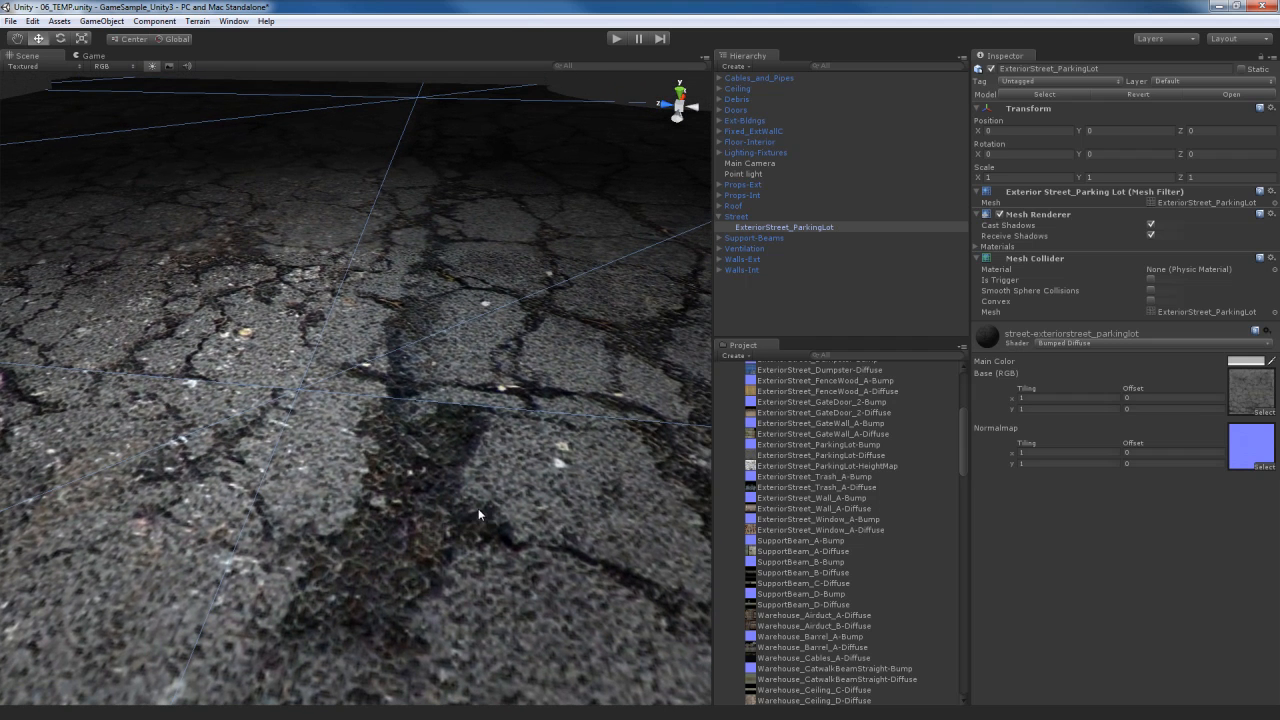
Switch the parking lot material to the Specular shader and inspect the highlight on the ground
click(1080, 343)
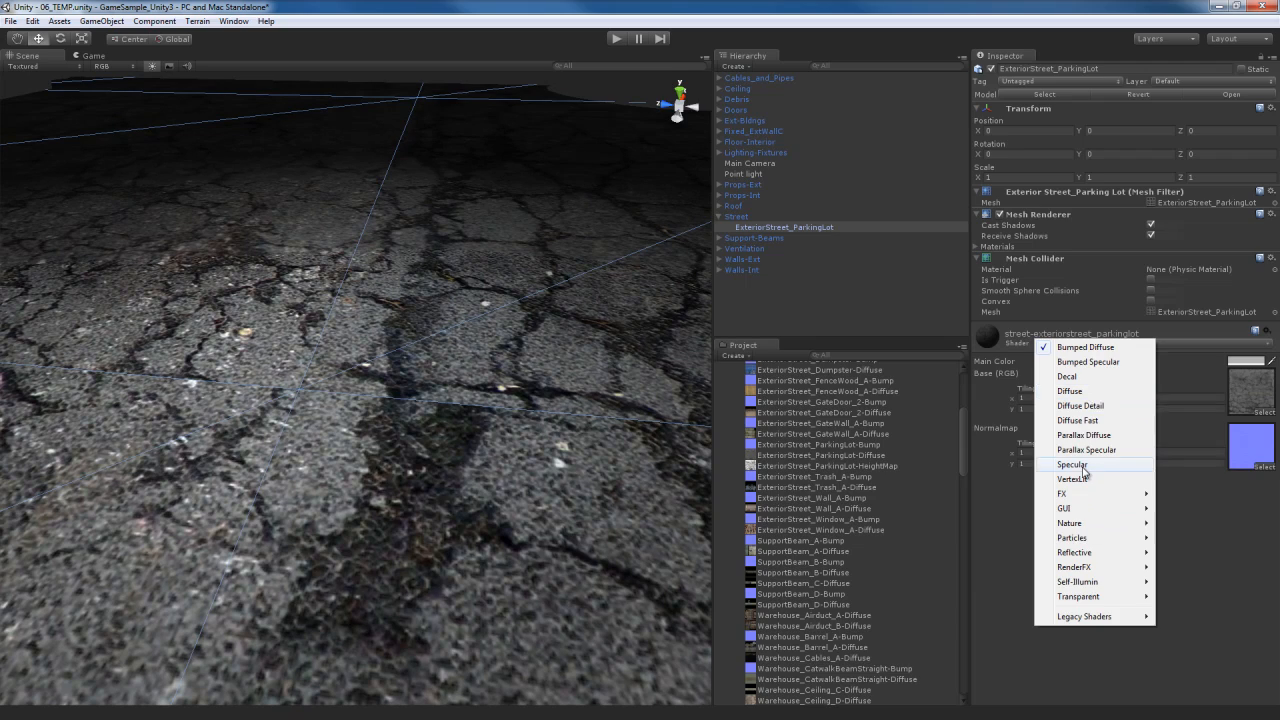
click(1072, 465)
alt+drag(484, 429, 377, 211)
alt+scroll(512, 447, down, 8)
alt+scroll(512, 447, up, 7)
Move the point light along its Z axis above the parking lot and watch how the specular highlight shifts
click(359, 191)
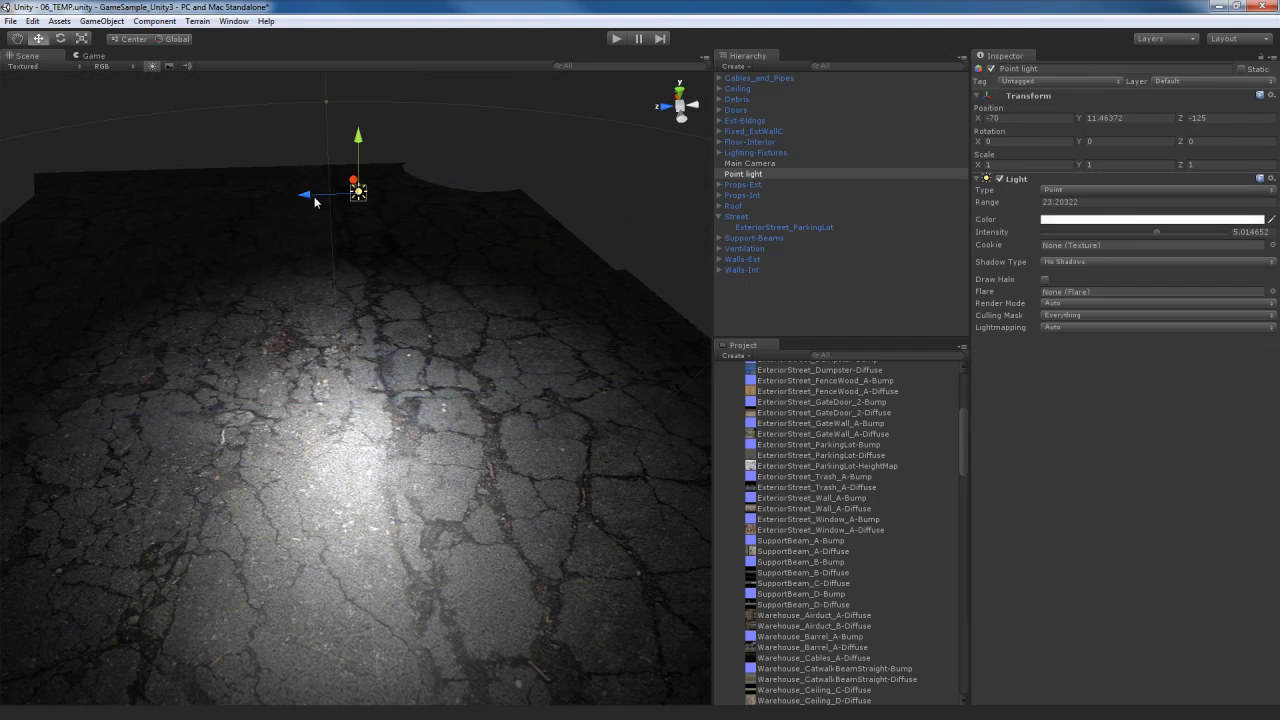
drag(459, 201, 528, 200)
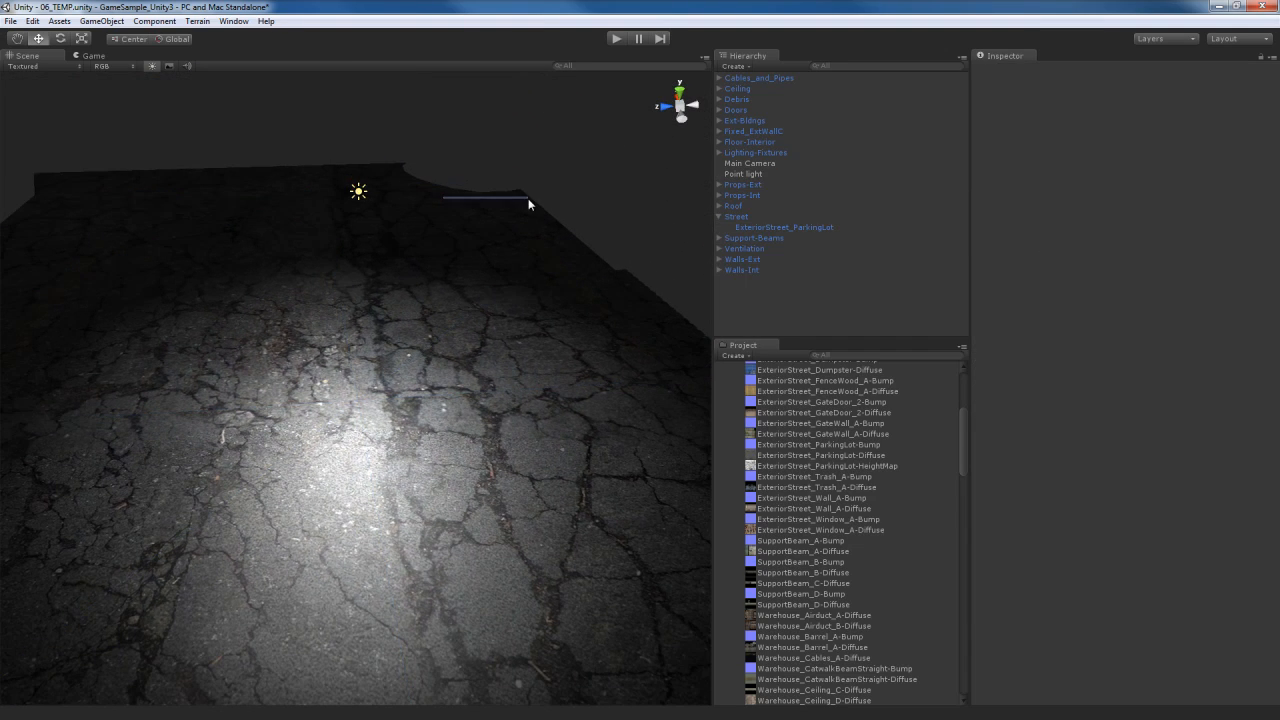
click(357, 205)
drag(305, 195, 274, 219)
alt+drag(374, 262, 410, 355)
Reselect the parking lot, try a different specular color on its material, and undo the color change
click(471, 401)
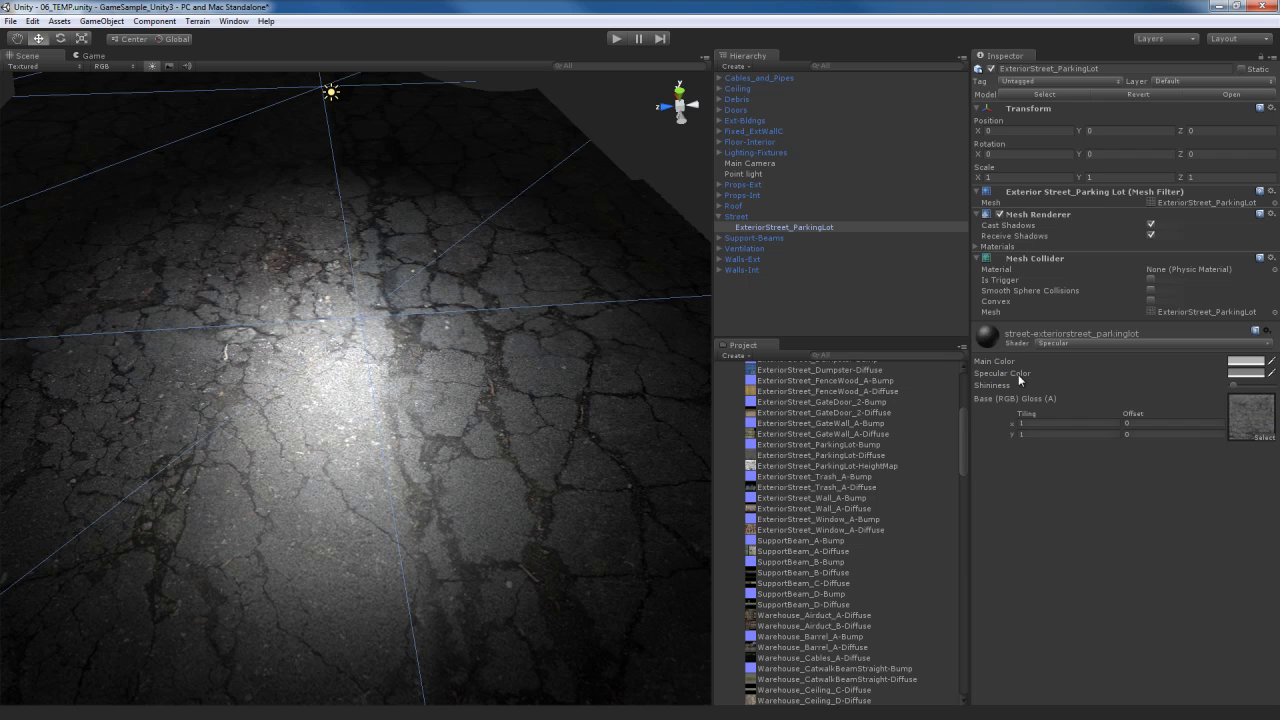
click(1240, 373)
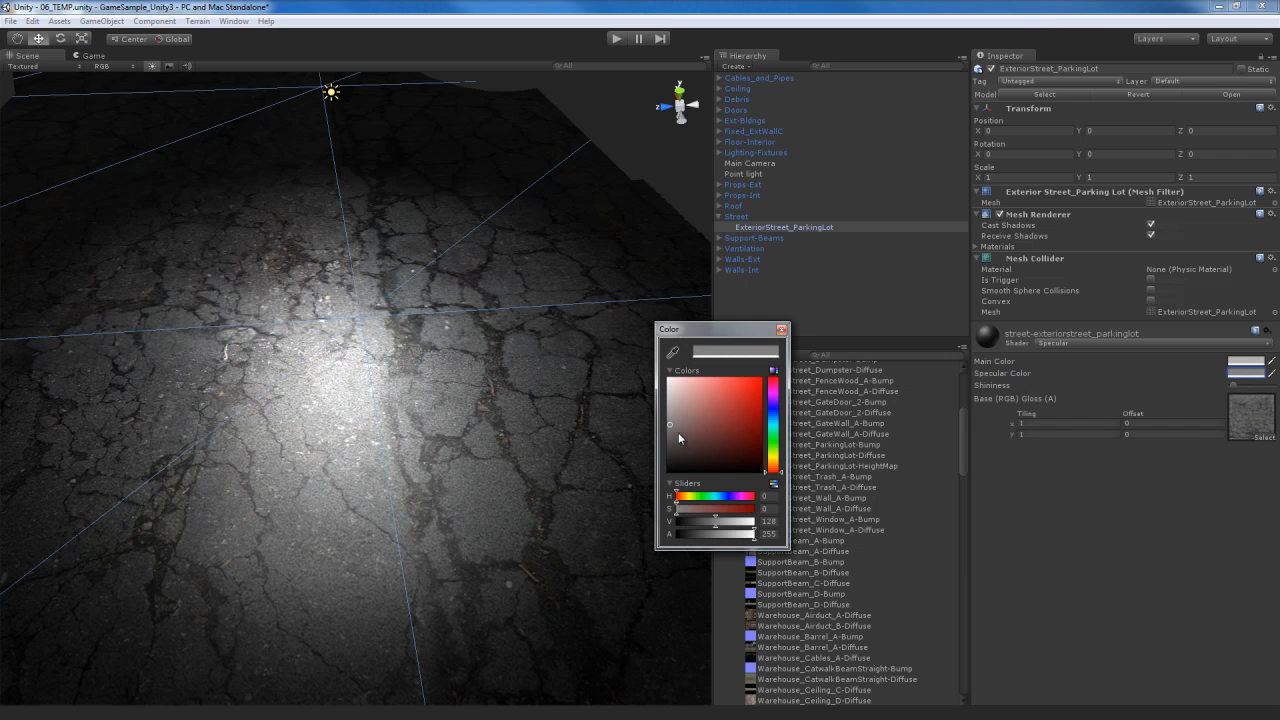
click(782, 330)
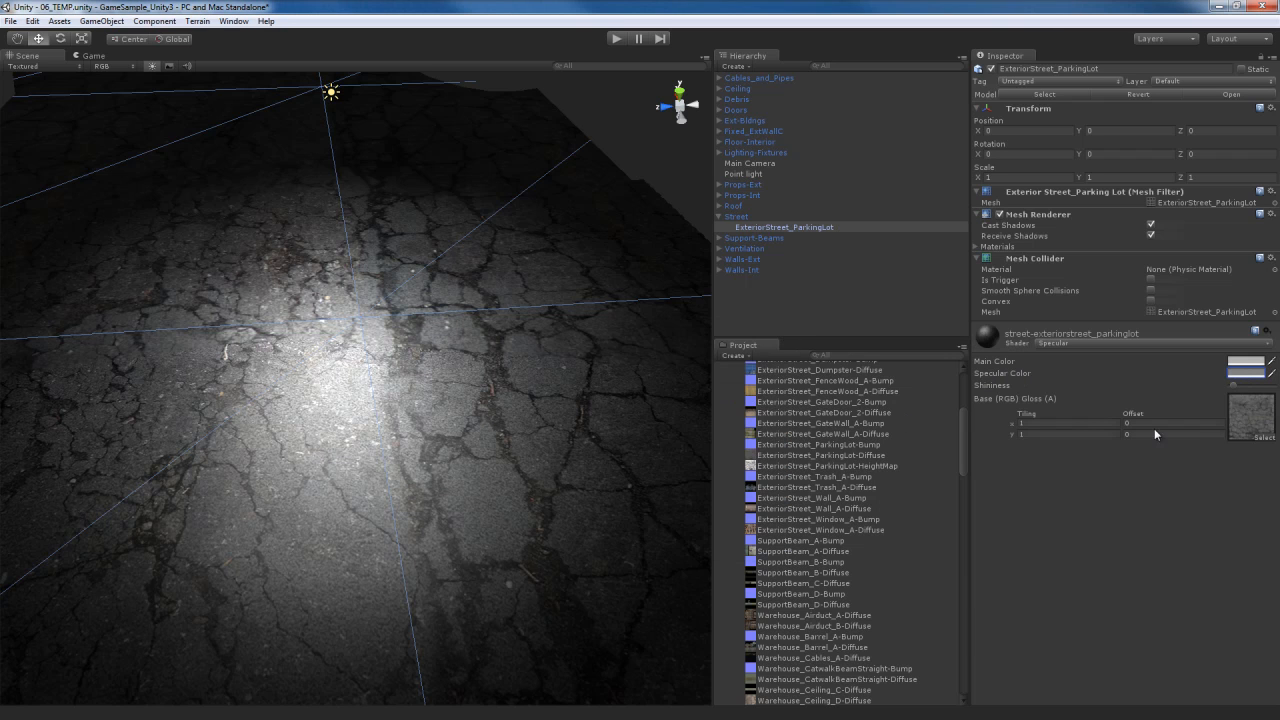
click(1242, 375)
drag(728, 419, 754, 400)
click(778, 326)
alt+drag(687, 360, 455, 462)
key(ctrl+z)
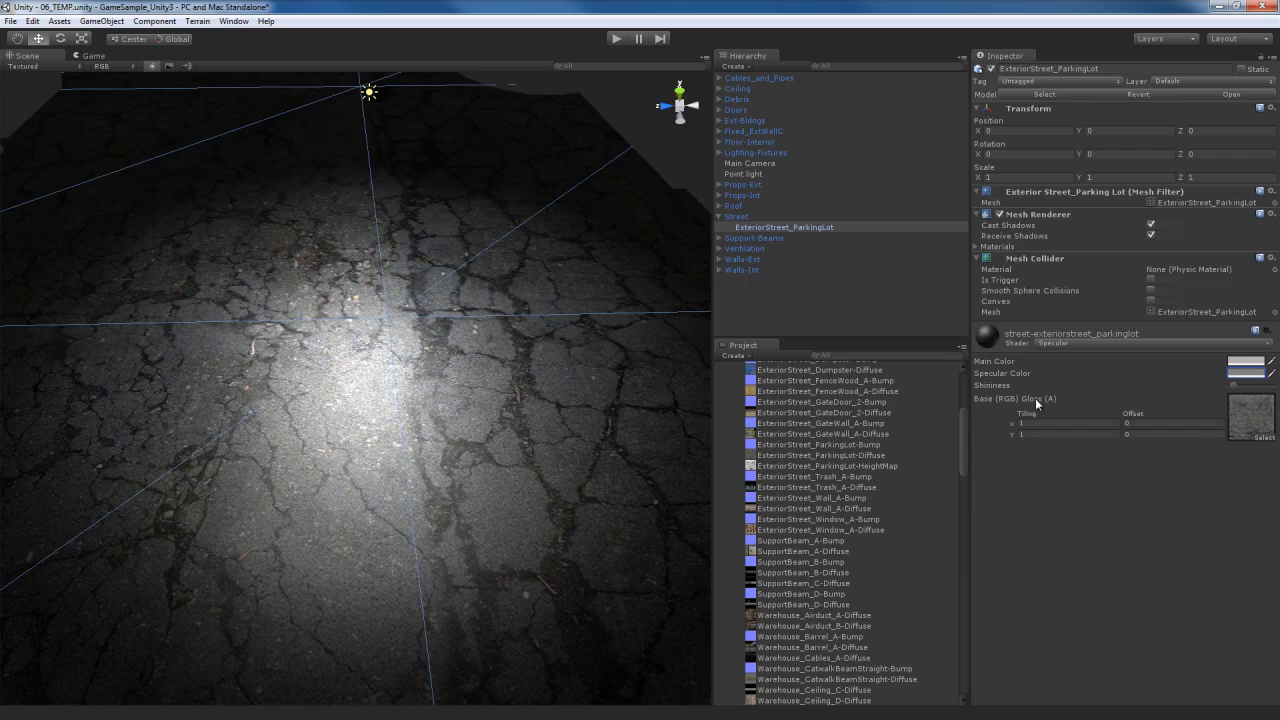
Enable Generate Alpha from Greyscale on the ExteriorStreet_ParkingLot-Diffuse texture, apply it, and inspect the ground's gloss
click(1252, 418)
click(856, 456)
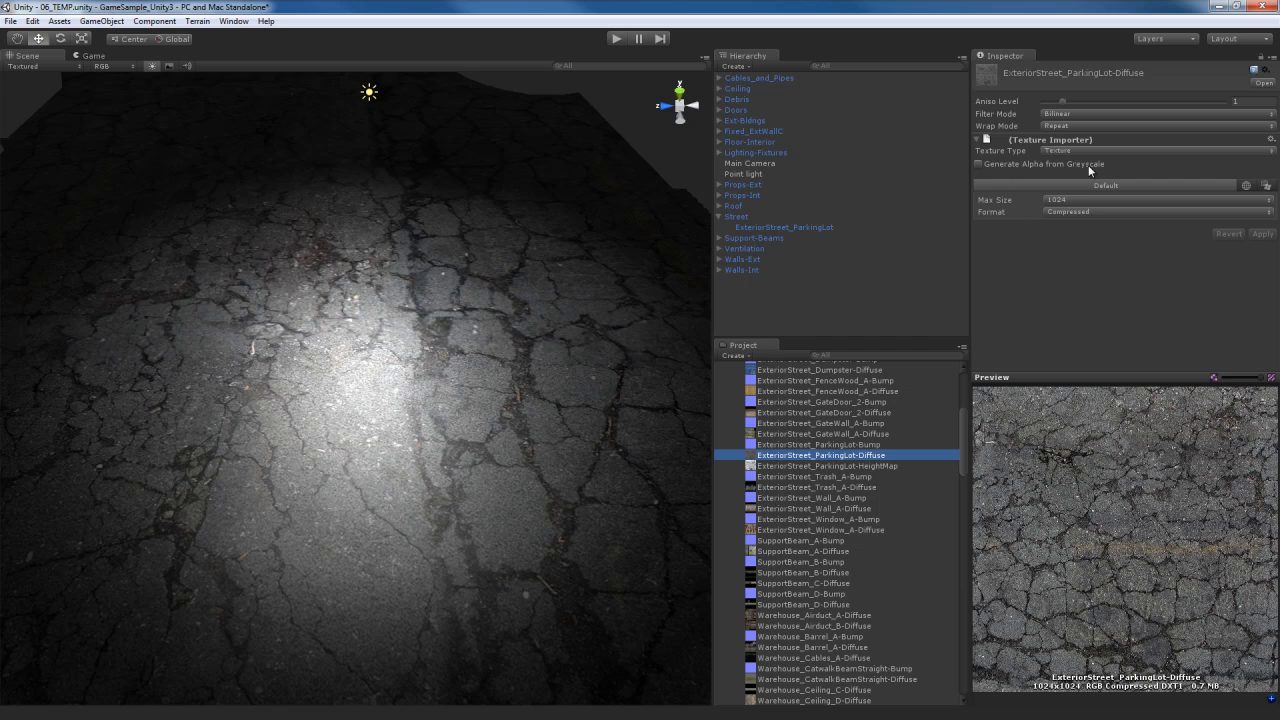
click(980, 164)
click(1262, 233)
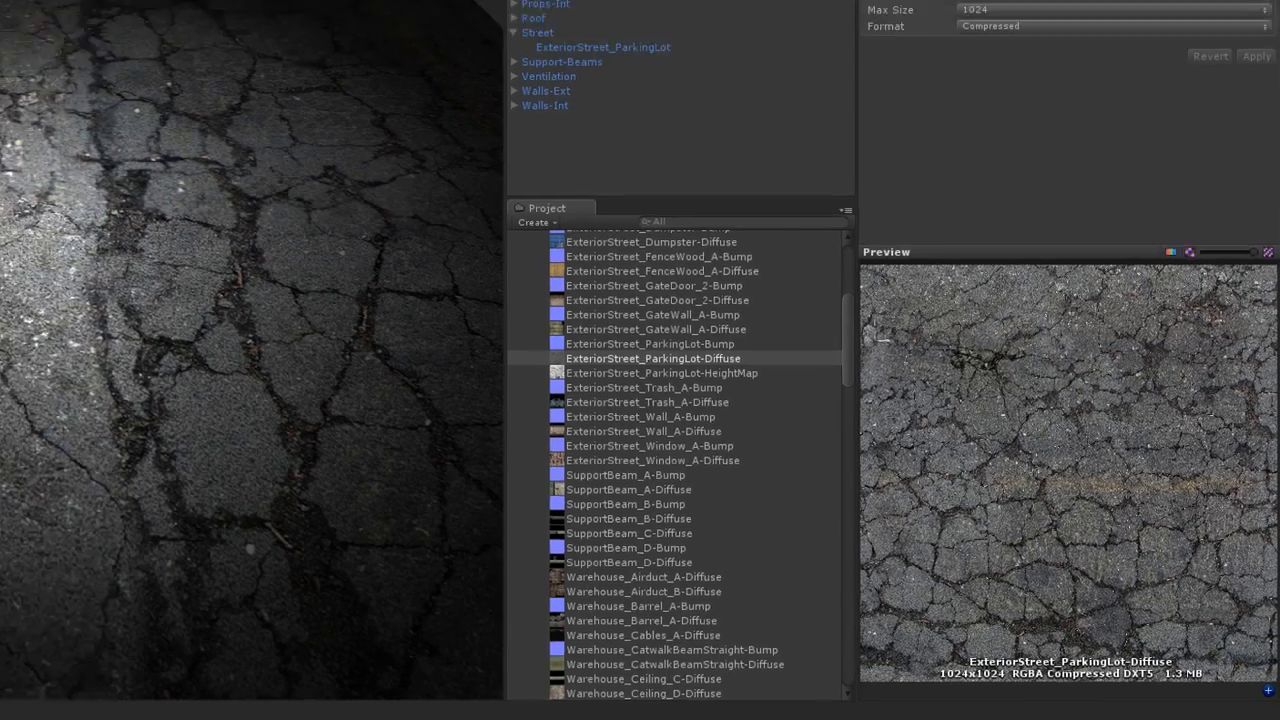
alt+drag(111, 266, 65, 237)
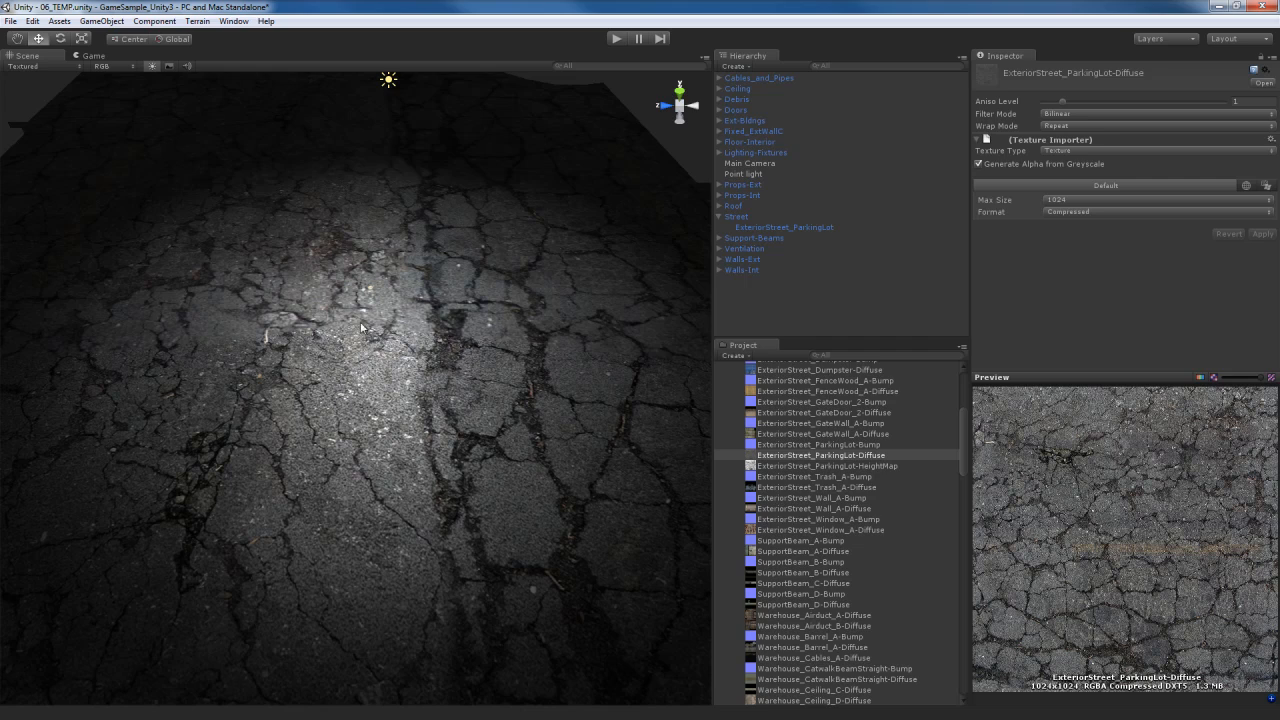
alt+drag(413, 472, 465, 472)
scroll(455, 462, down, 5)
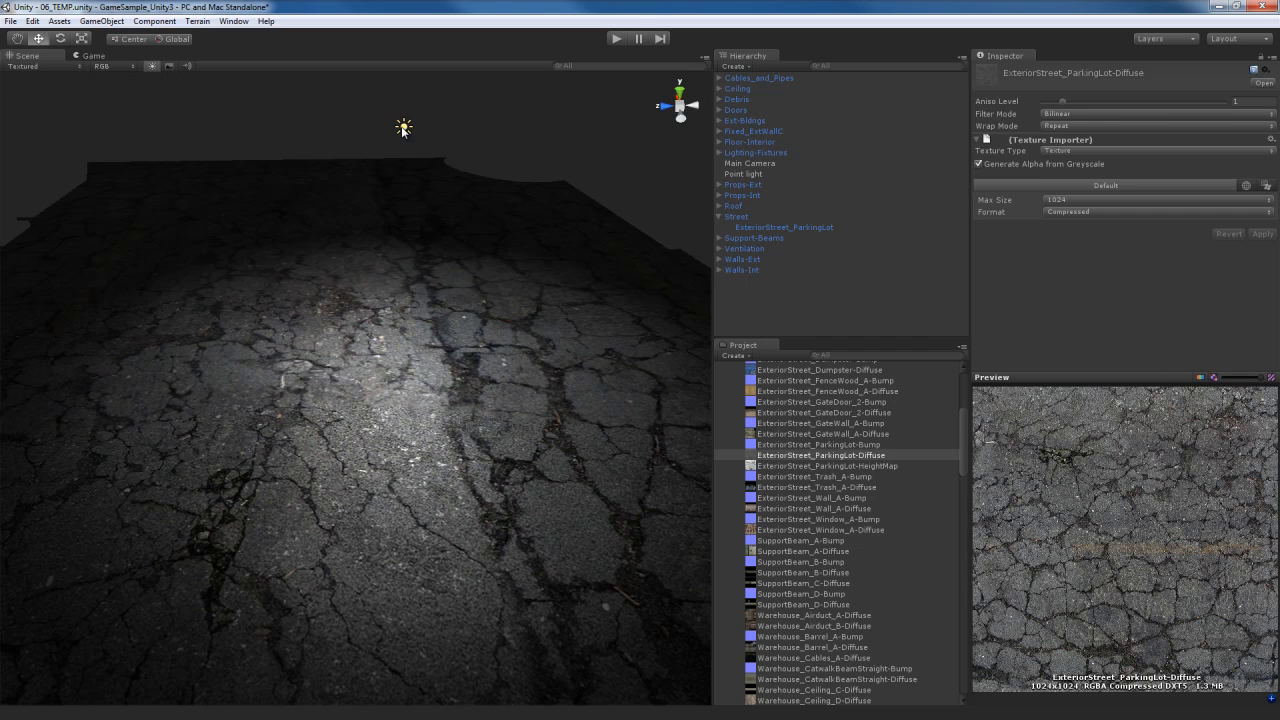
Try a red specular color on the parking lot material, inspect the tinted highlight, and undo the color change
click(403, 127)
click(452, 466)
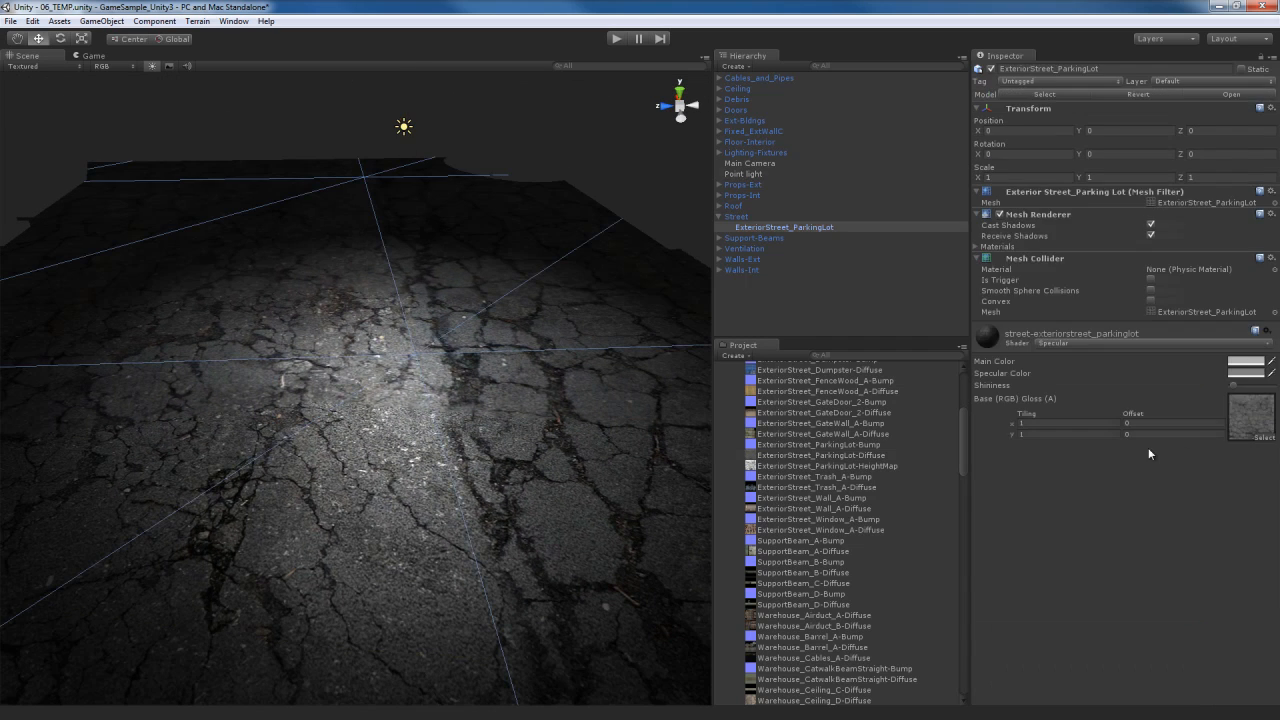
click(1245, 361)
drag(683, 411, 748, 389)
mouse_move(370, 438)
alt+mouse_down()
mouse_move(317, 474)
mouse_move(272, 464)
mouse_move(390, 455)
mouse_move(392, 438)
mouse_move(355, 437)
alt+mouse_up()
alt+scroll(271, 464, up, 4)
scroll(370, 441, down, 3)
scroll(385, 437, down, 3)
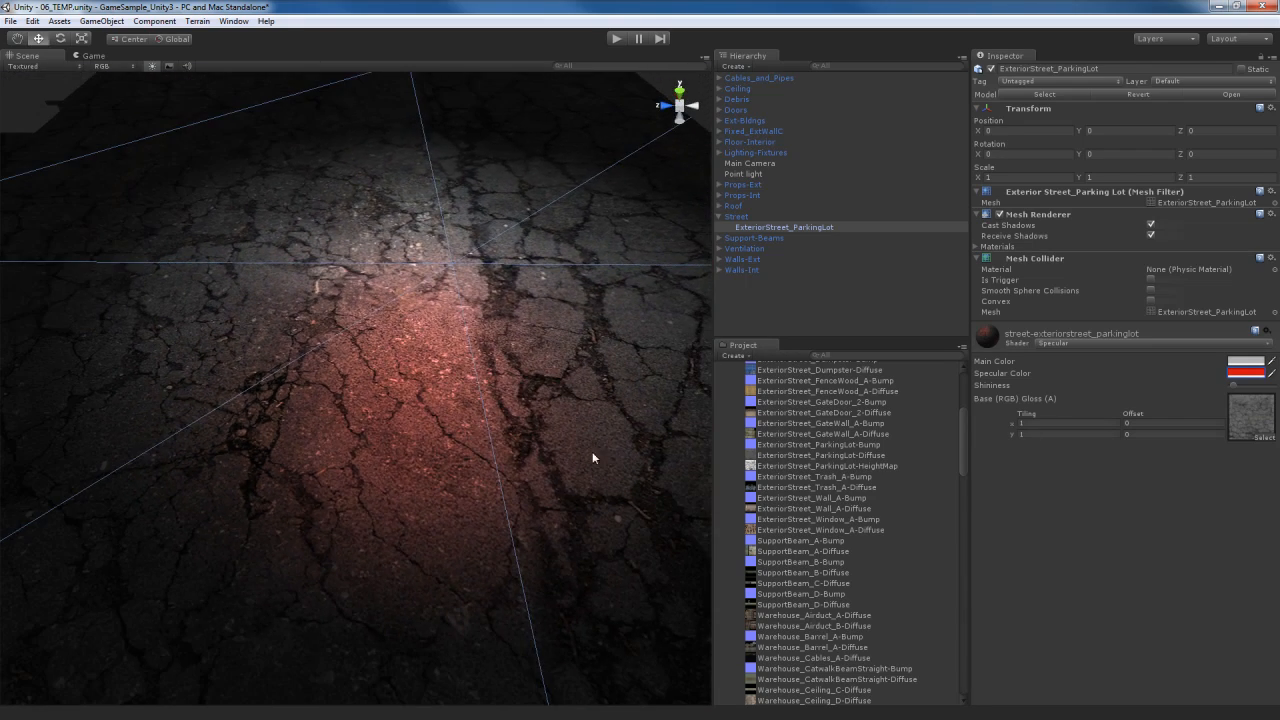
click(1244, 373)
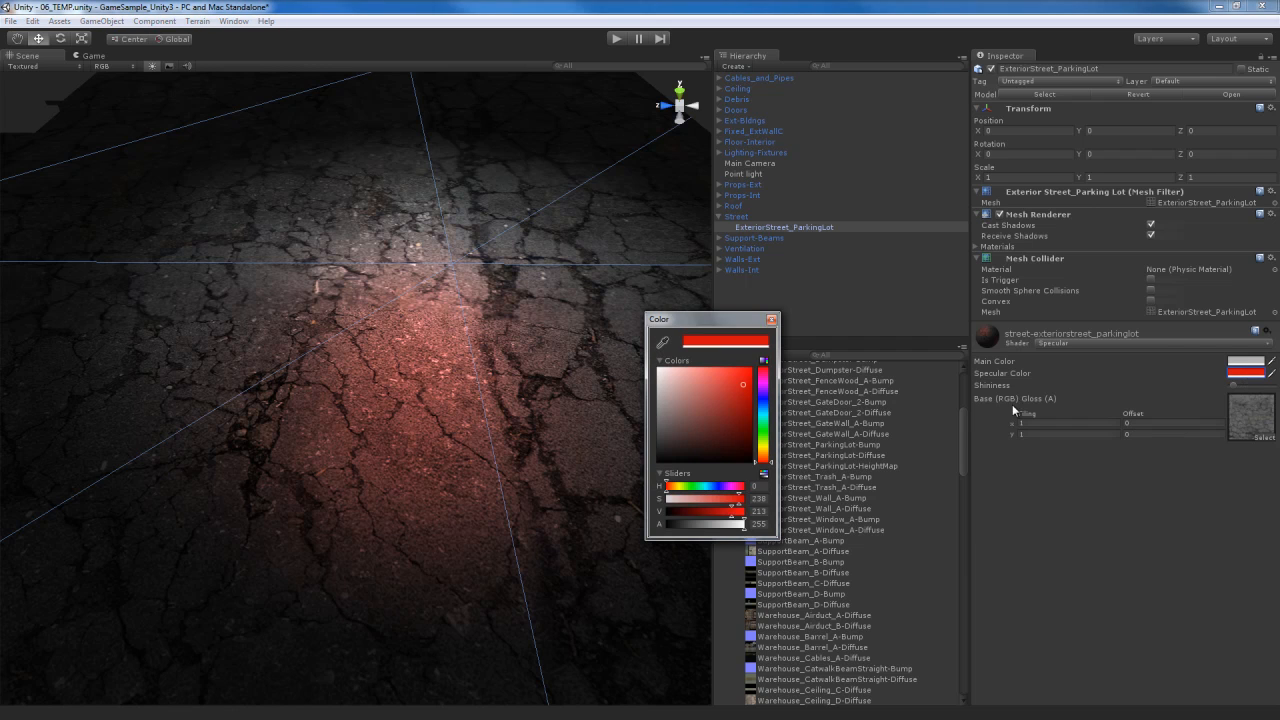
key(ctrl+z)
click(771, 320)
Check the parking lot's base texture, switch the material to the Bumped Specular shader, and inspect the ground up close
double_click(1252, 416)
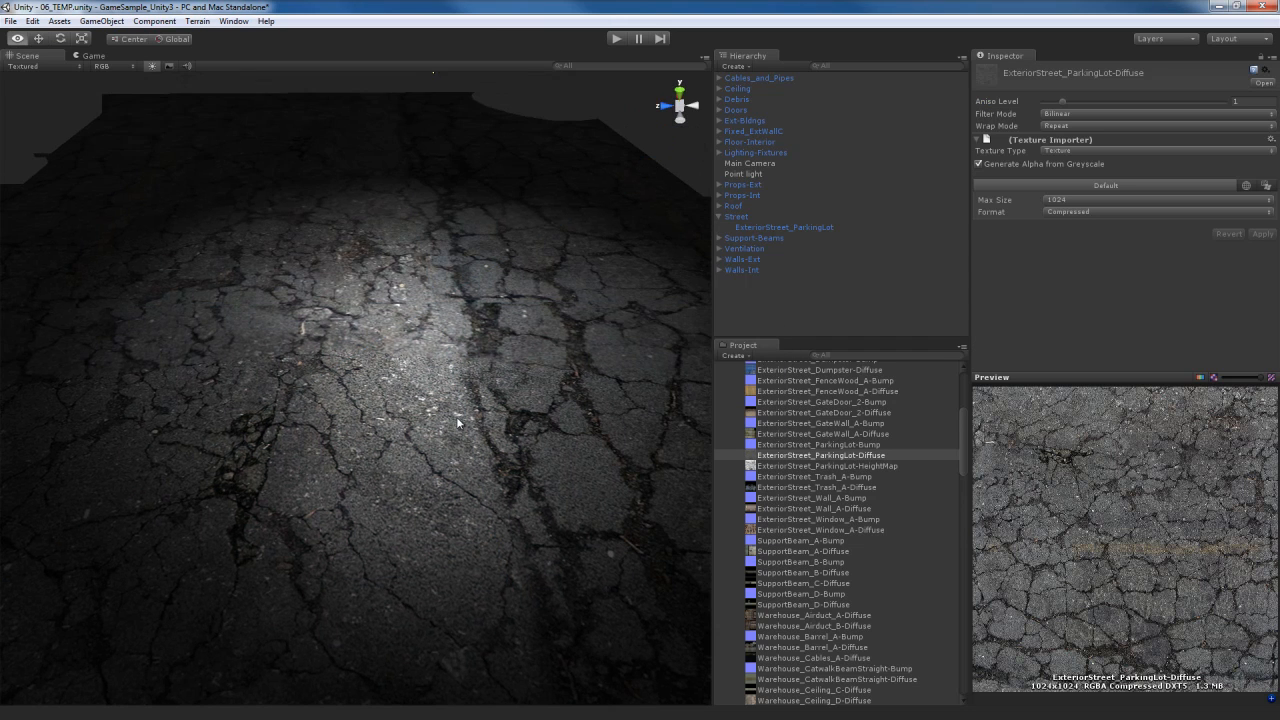
mouse_move(457, 418)
alt+mouse_down()
mouse_move(453, 434)
mouse_move(475, 402)
mouse_move(442, 398)
alt+mouse_up()
click(441, 394)
click(441, 395)
click(1114, 343)
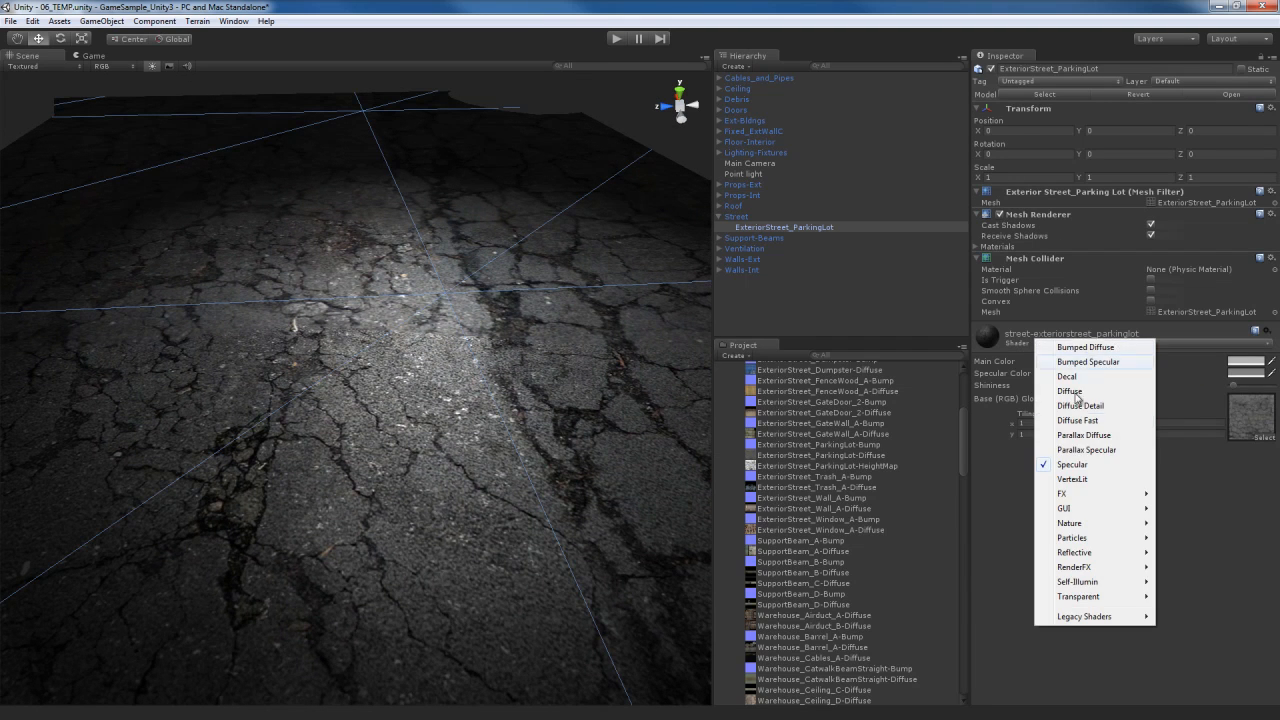
click(1105, 365)
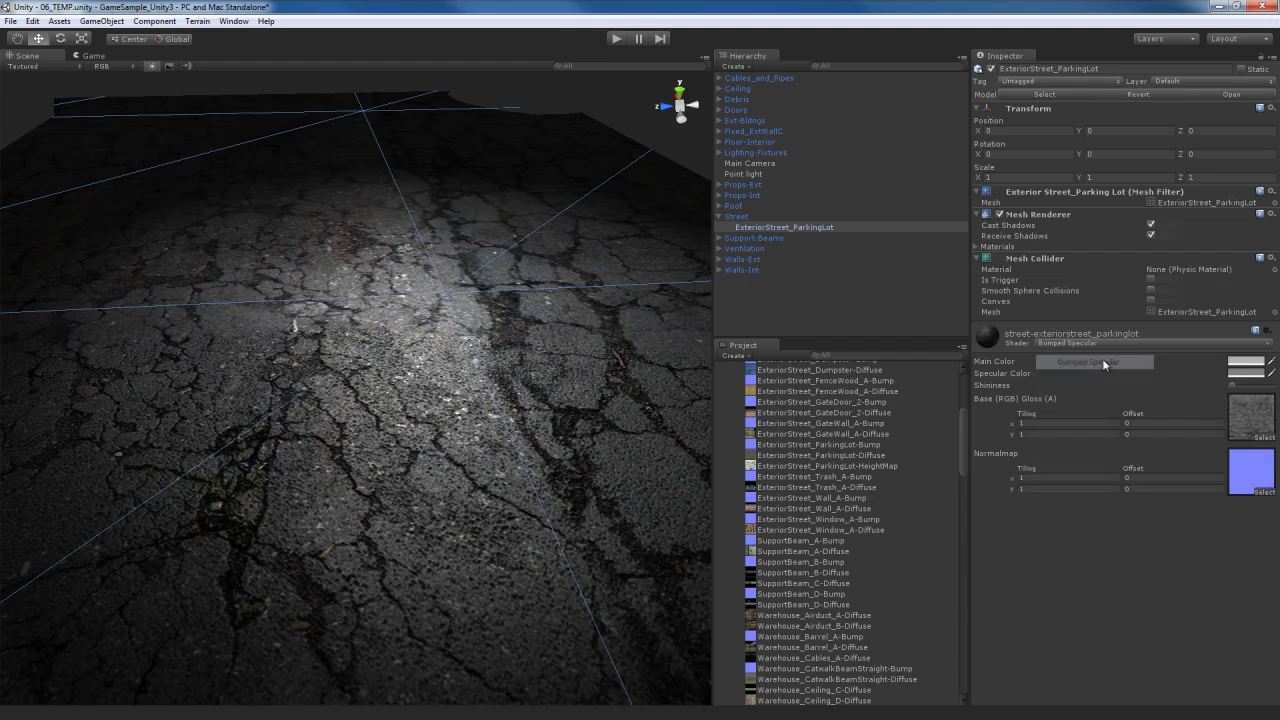
alt+drag(511, 442, 519, 456)
alt+scroll(519, 456, up, 3)
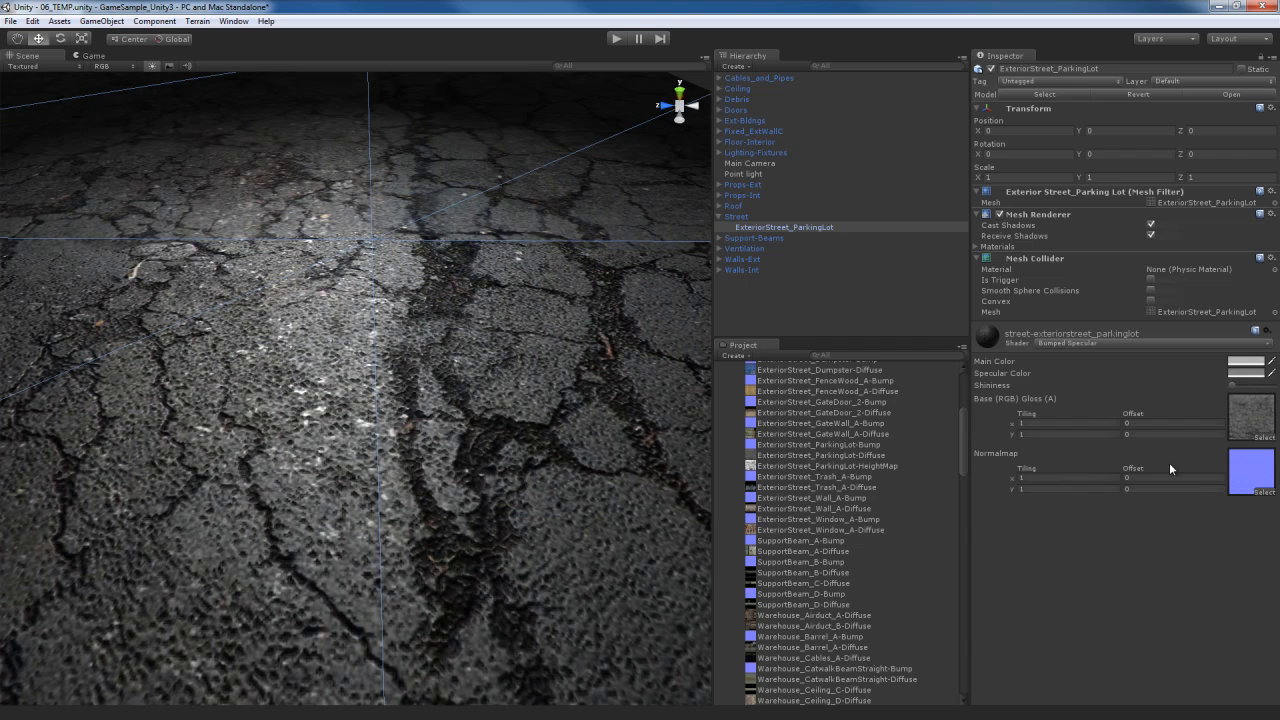
alt+drag(464, 423, 440, 448)
Compare the ground under the plain Diffuse shader, return the material to Bumped Specular, and view the lit parking lot
click(1165, 343)
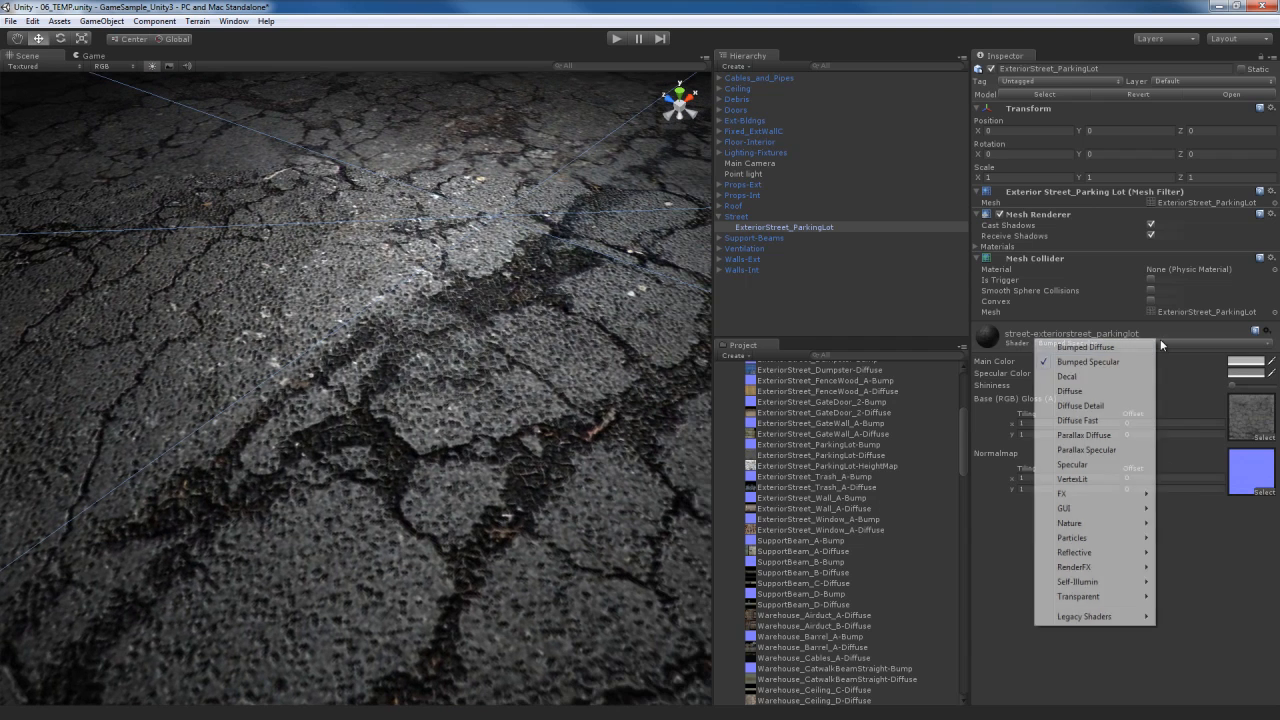
click(1089, 393)
mouse_move(527, 440)
alt+mouse_down()
mouse_move(543, 423)
mouse_move(507, 447)
alt+mouse_up()
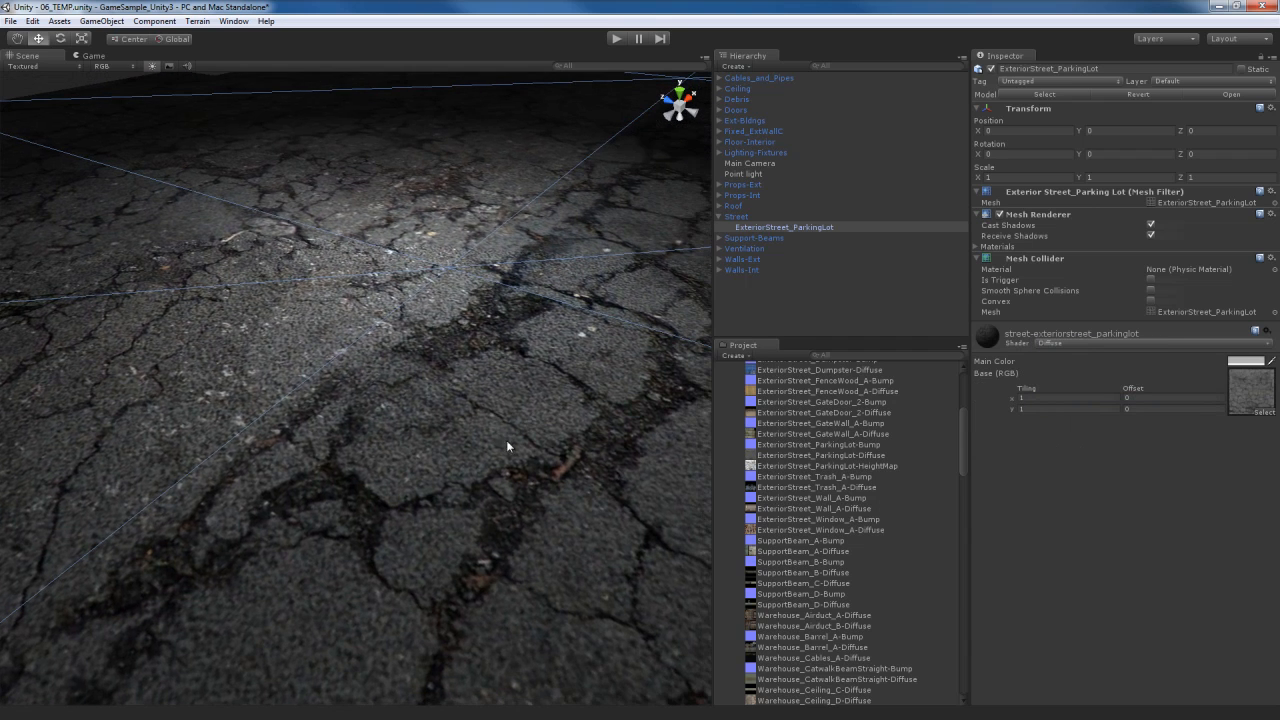
click(1170, 342)
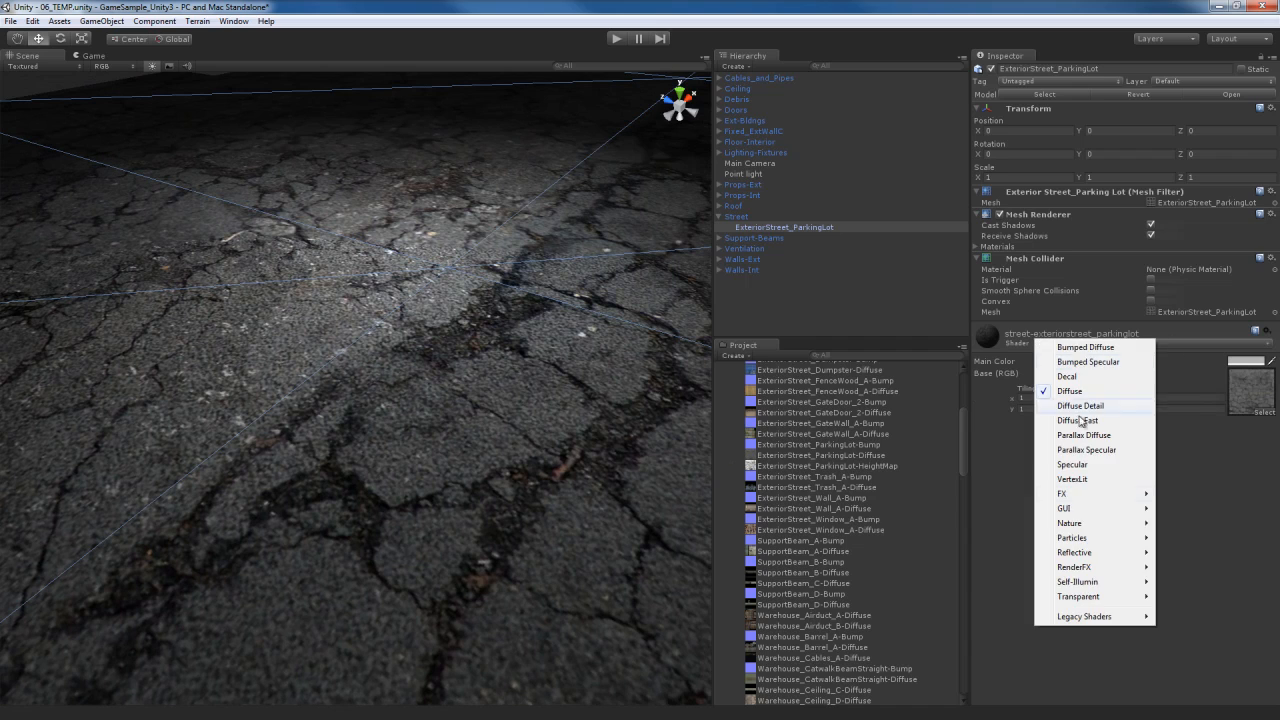
click(1088, 364)
alt+drag(507, 496, 565, 477)
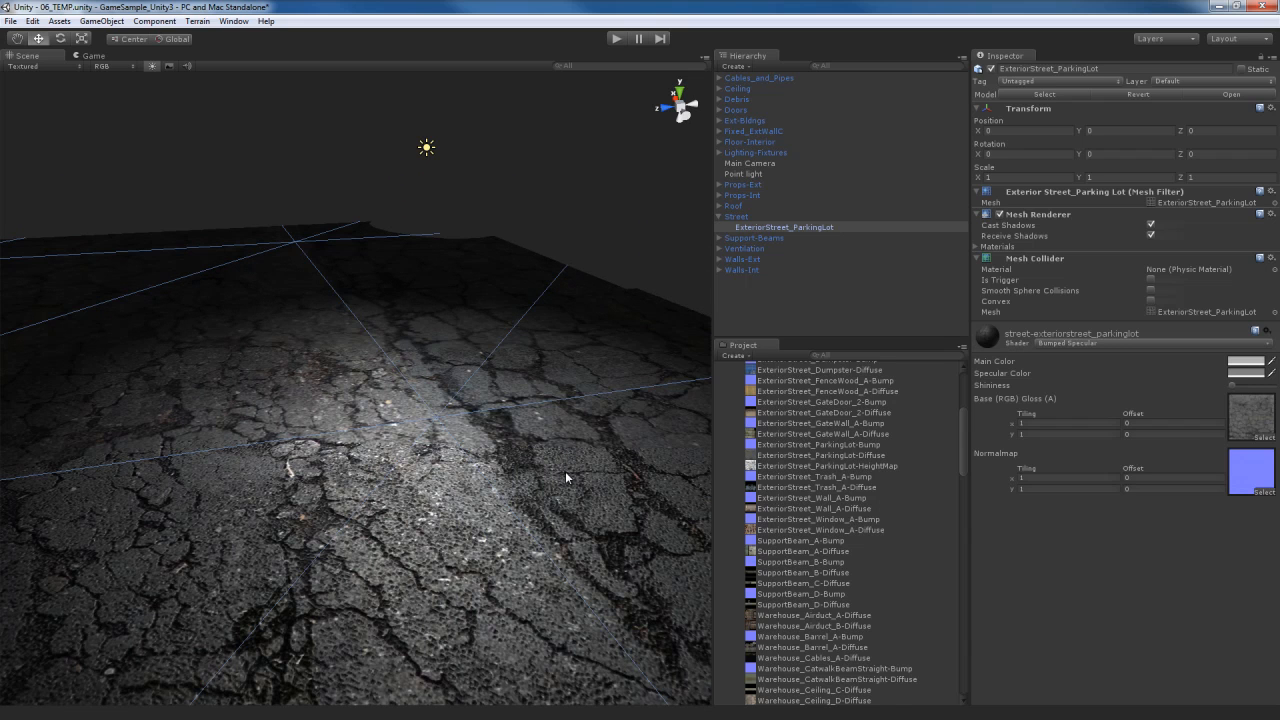